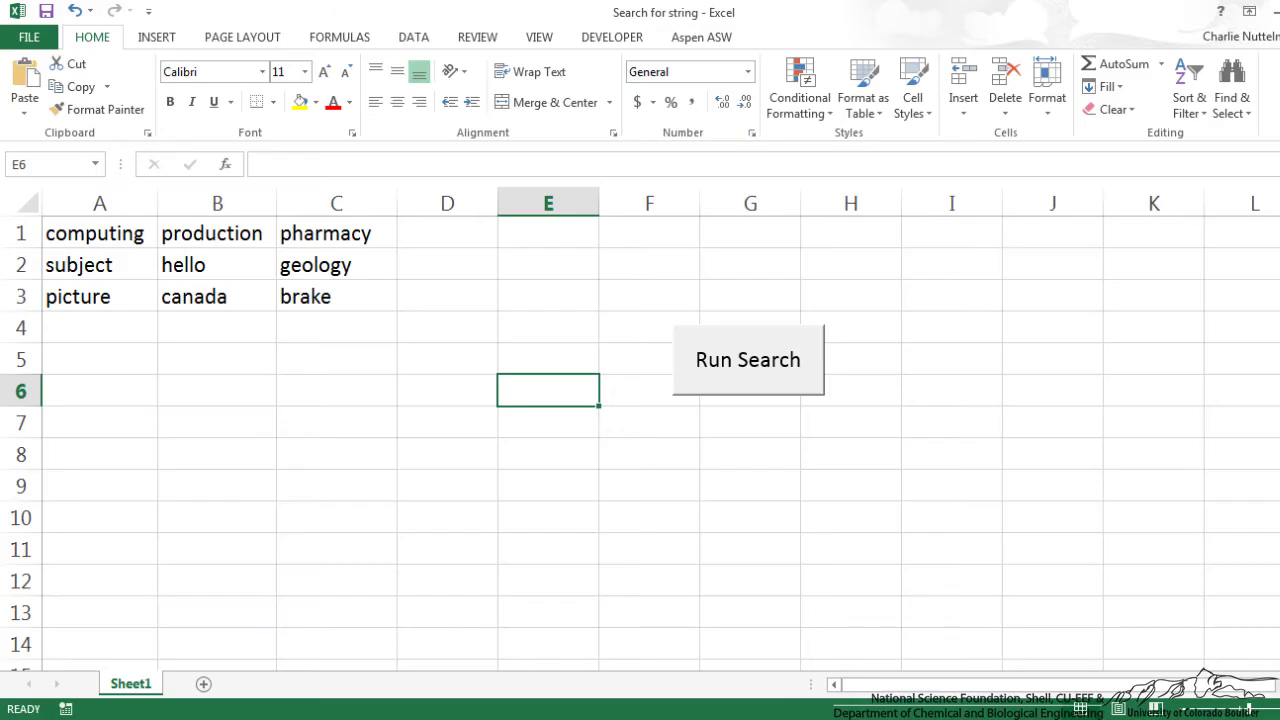
- Move the active cell to an empty cell beside the data
key(Up)
key(Up)
key(Up)
key(Right)
key(Right)
key(Right)
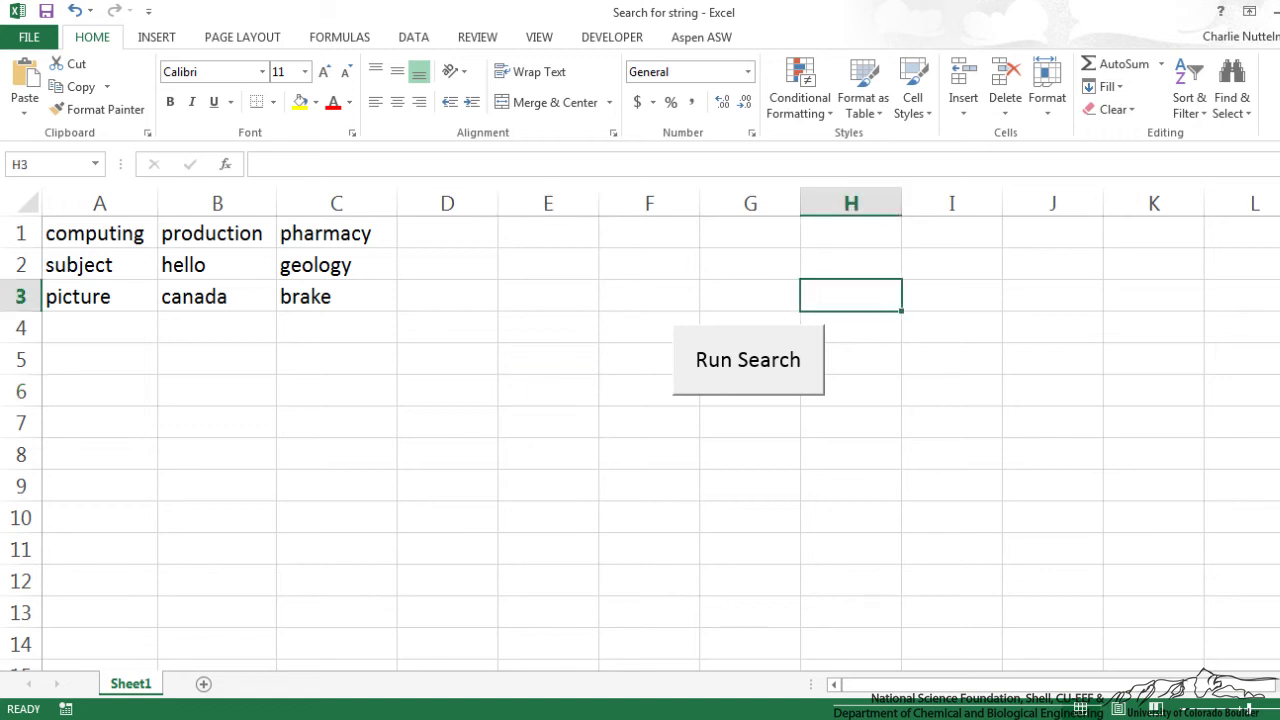
key(Right)
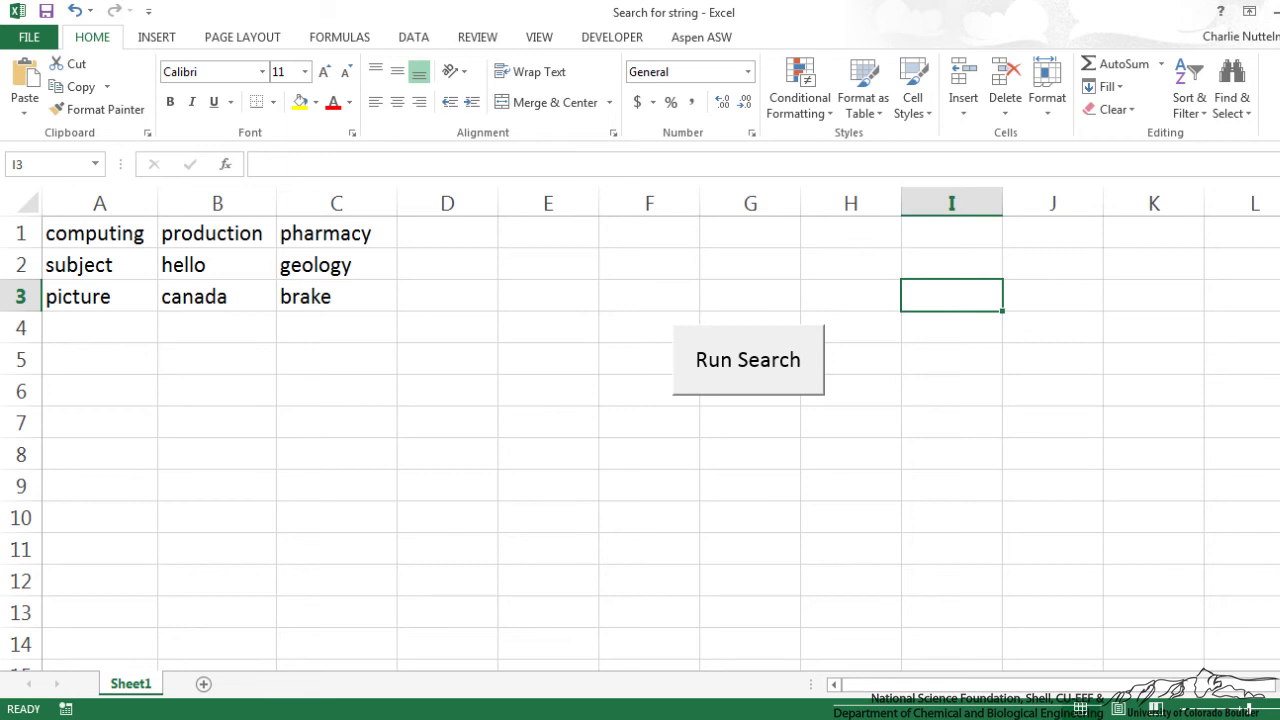
- Search A1:C3 for 'olog' and dismiss the found in row 2, column 3 result
click(755, 362)
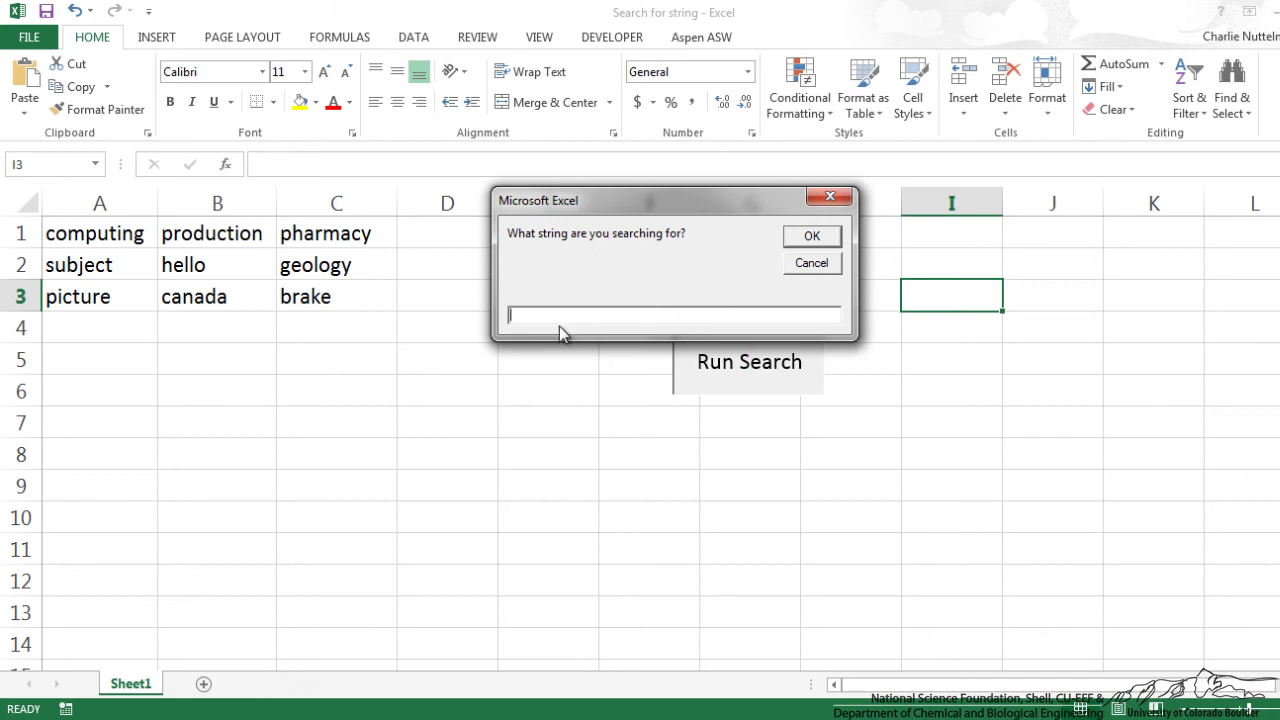
text(olog)
click(796, 243)
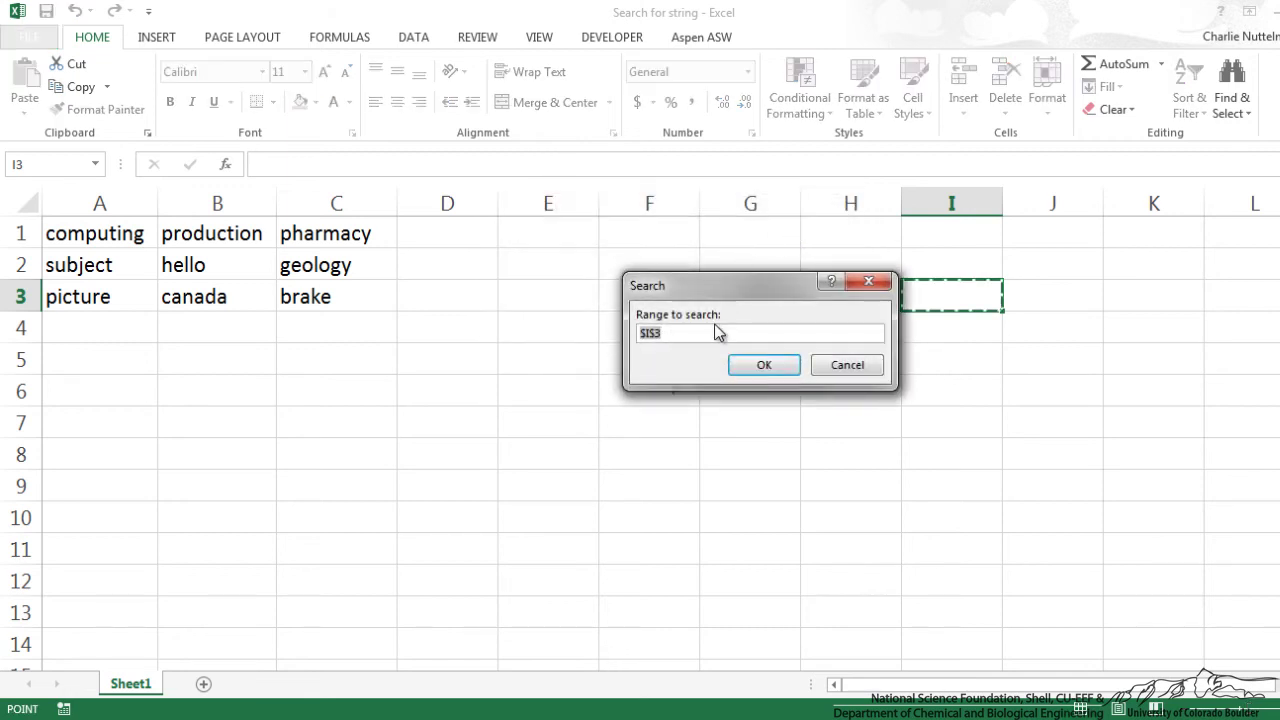
mouse_move(109, 234)
mouse_down()
mouse_move(198, 272)
mouse_move(322, 295)
mouse_up()
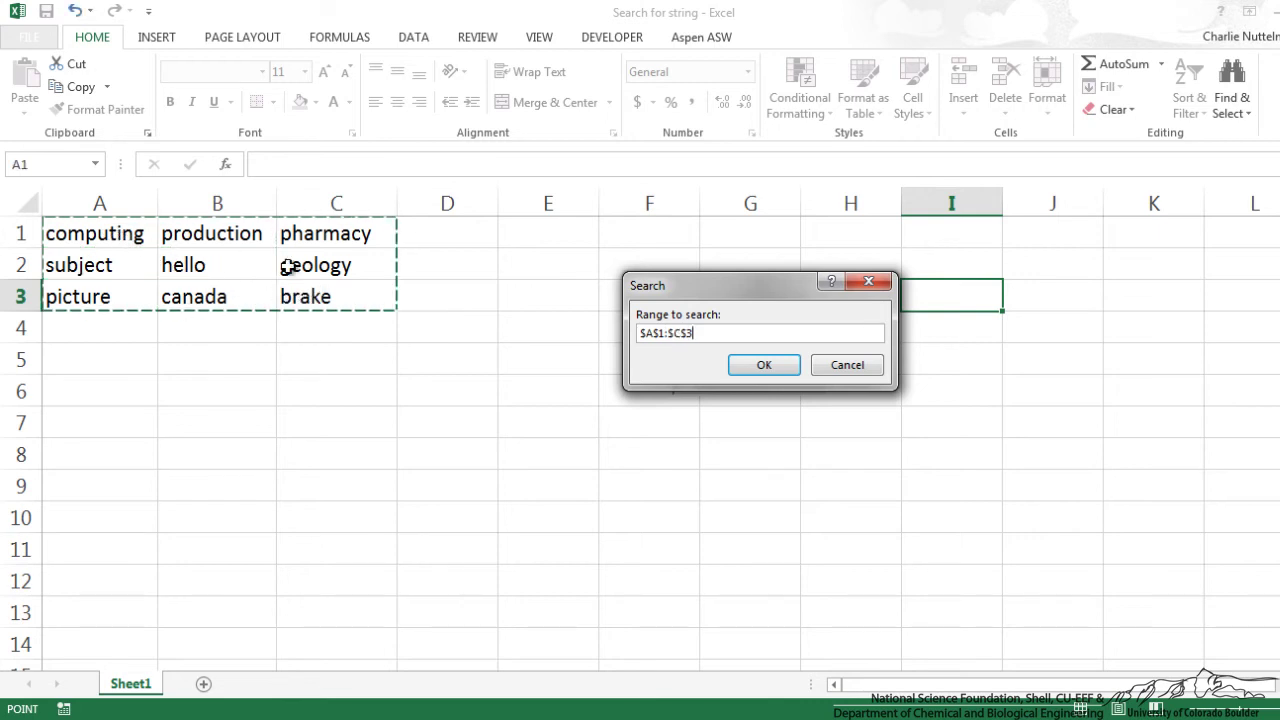
click(760, 367)
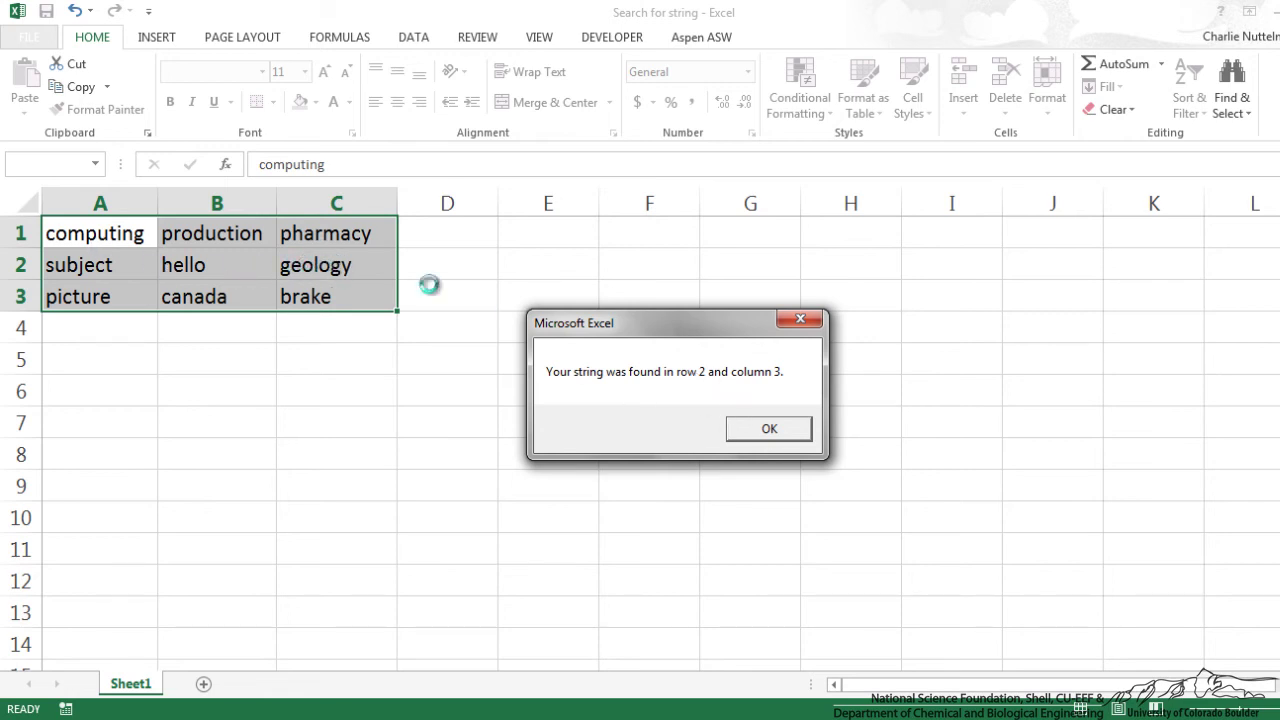
click(762, 430)
- Search $A$1:$C$3 for 'help' and close the not-found message
click(742, 390)
text(h)
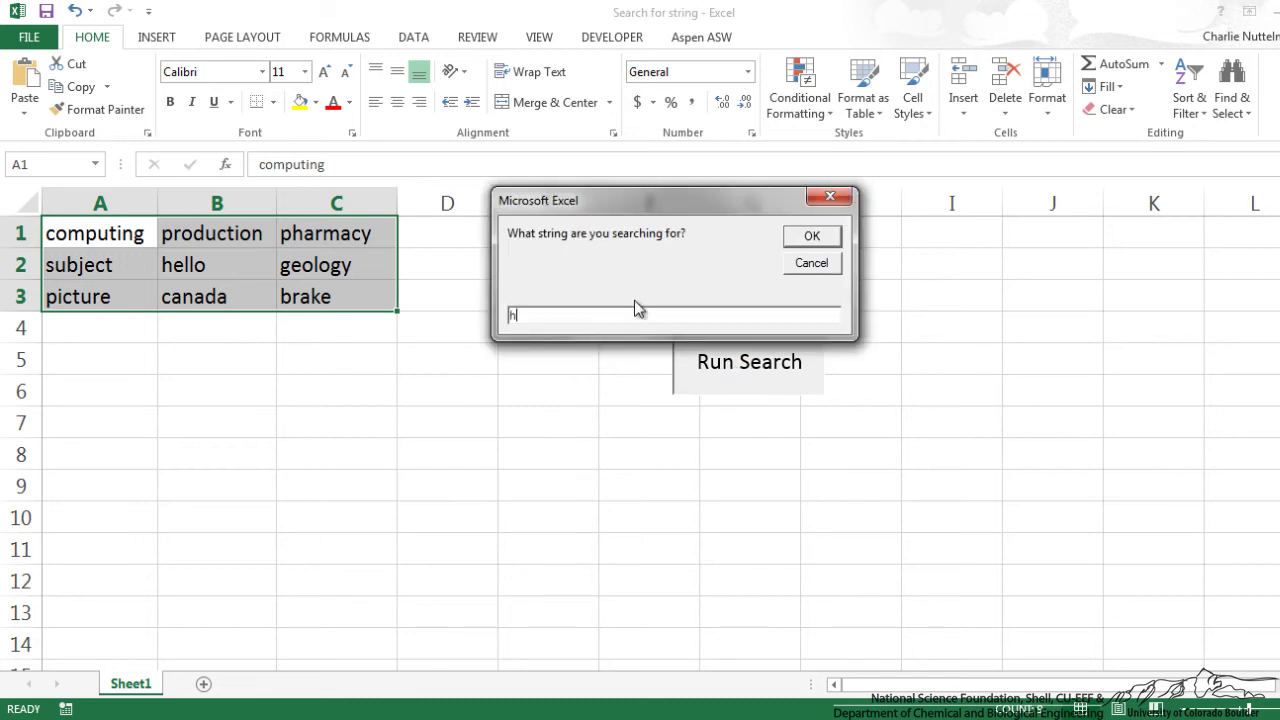
text(elp)
key(BackSpace)
text(p)
click(811, 237)
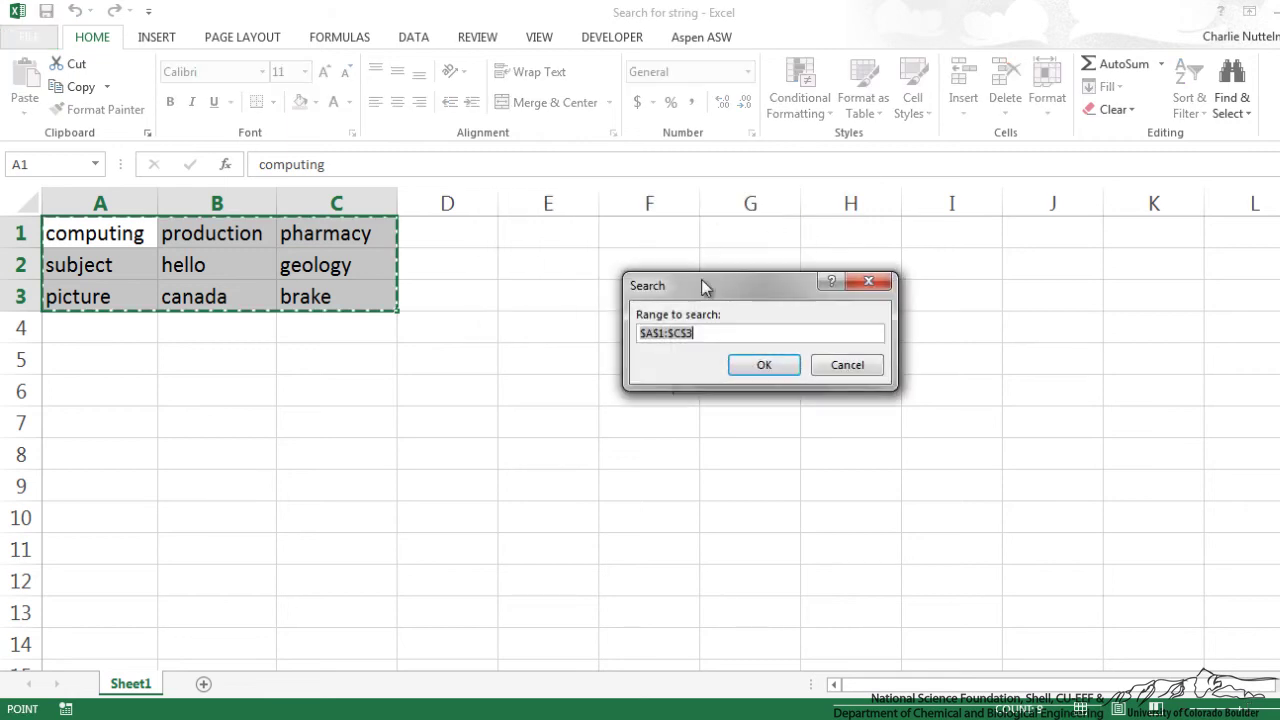
click(768, 368)
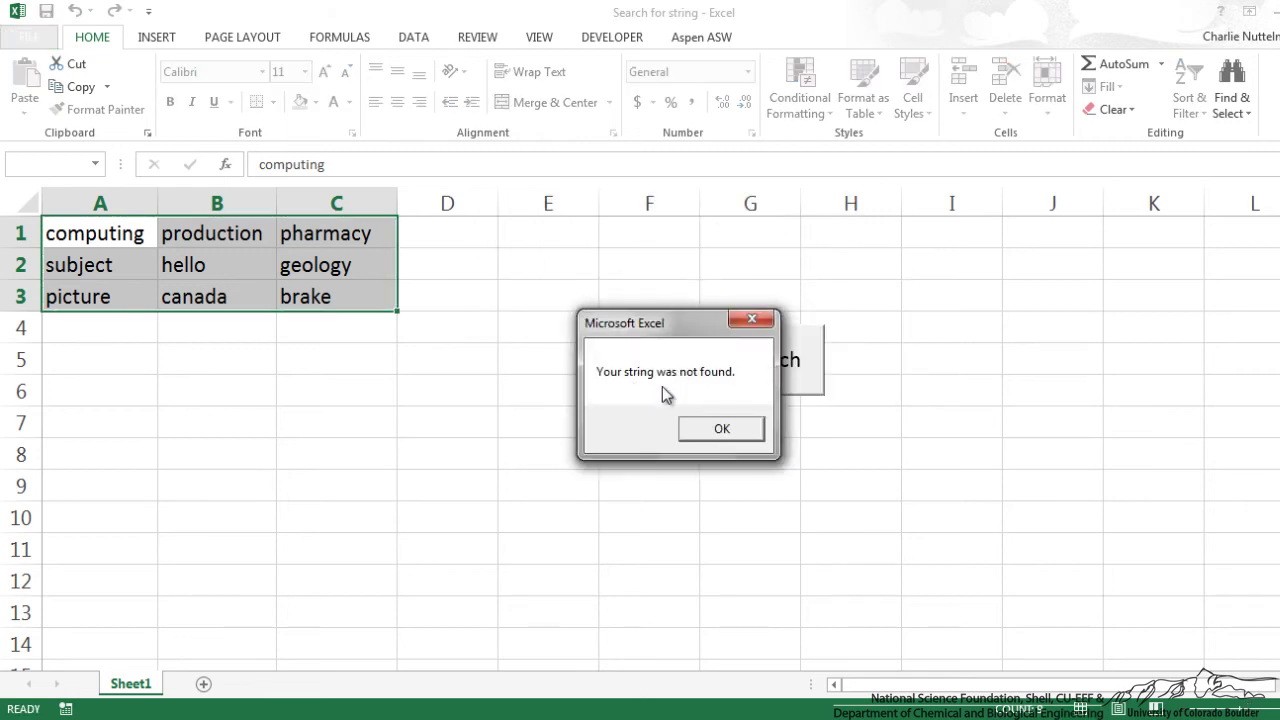
click(718, 428)
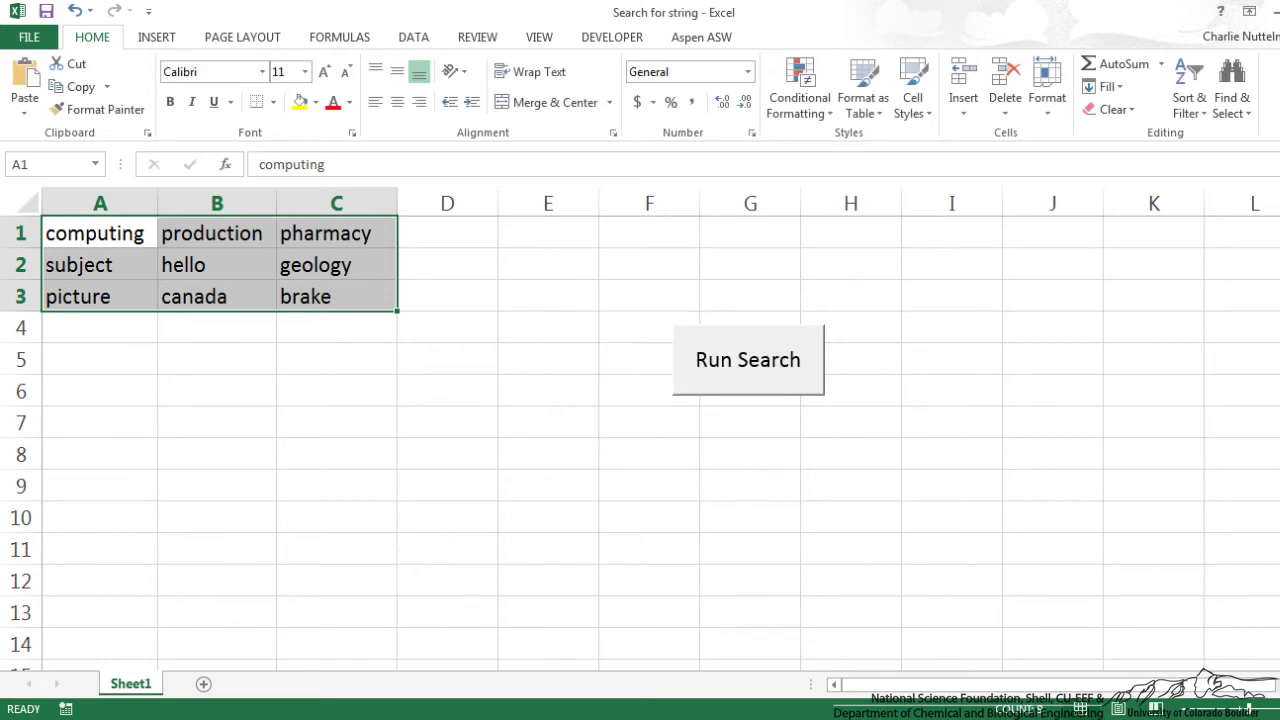
key(alt+F11)
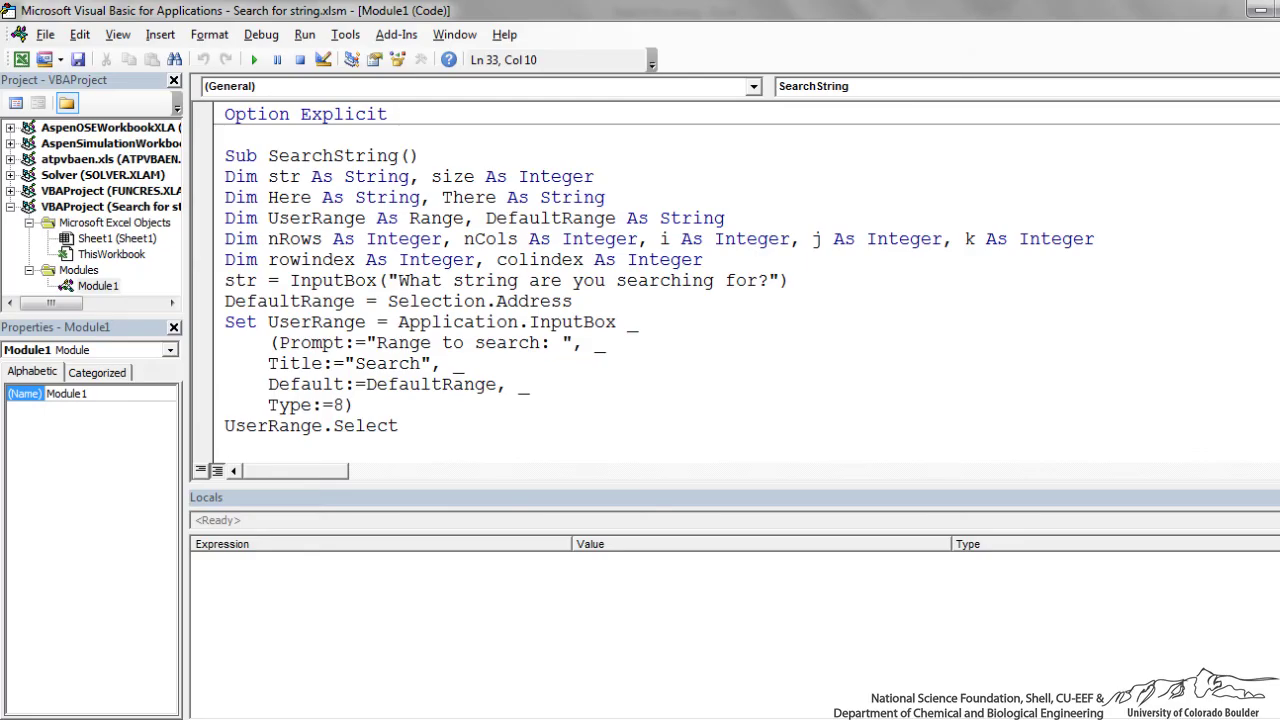
click(322, 155)
drag(225, 176, 257, 176)
click(322, 176)
drag(268, 259, 355, 259)
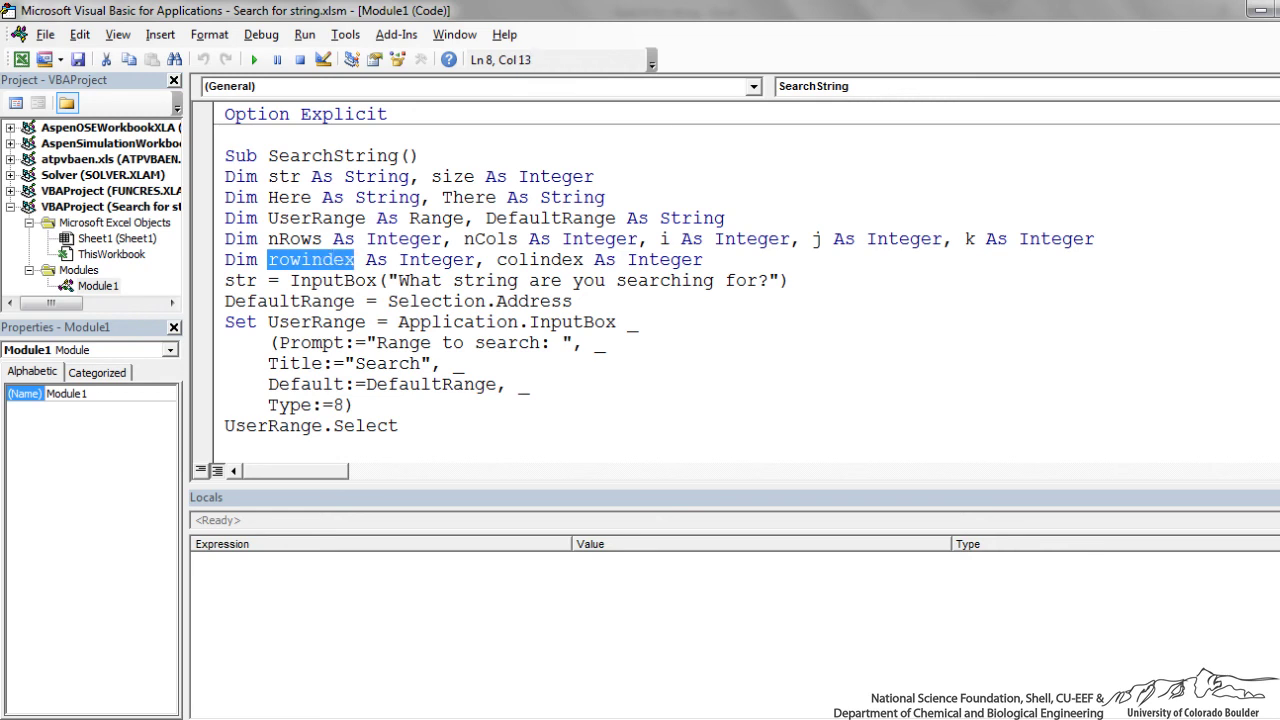
drag(497, 259, 583, 259)
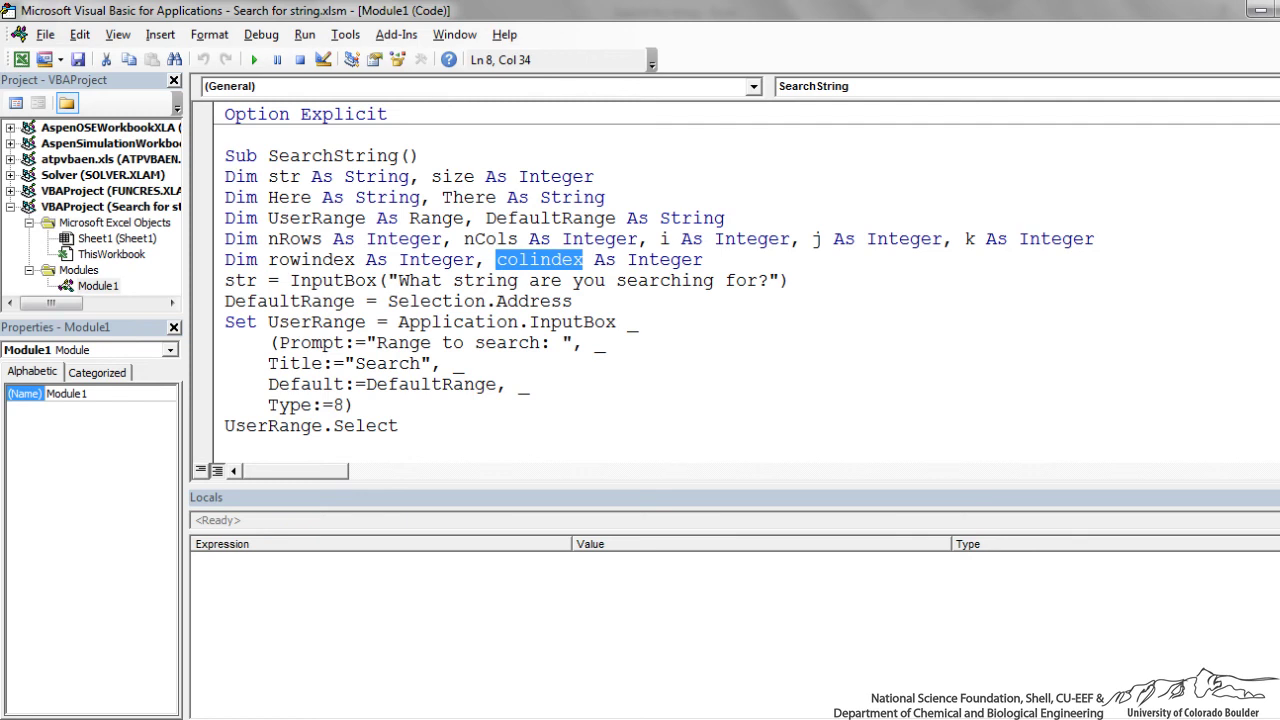
drag(289, 280, 300, 280)
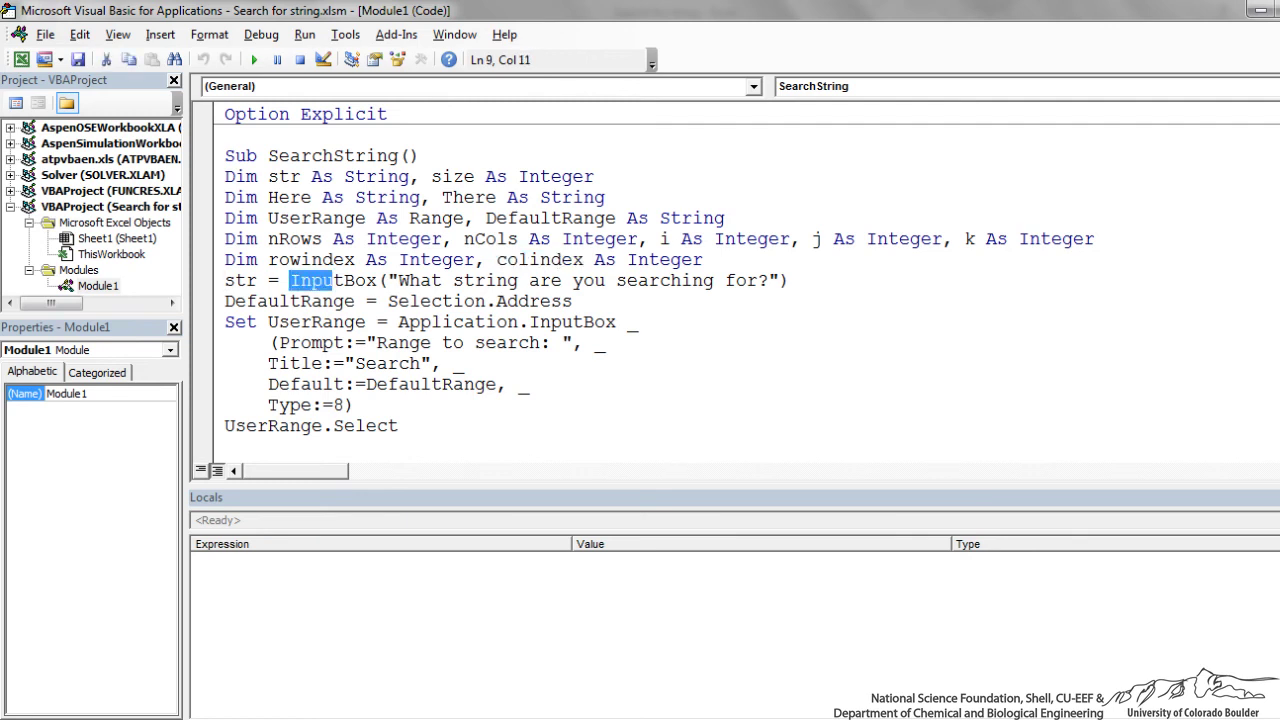
key(Left)
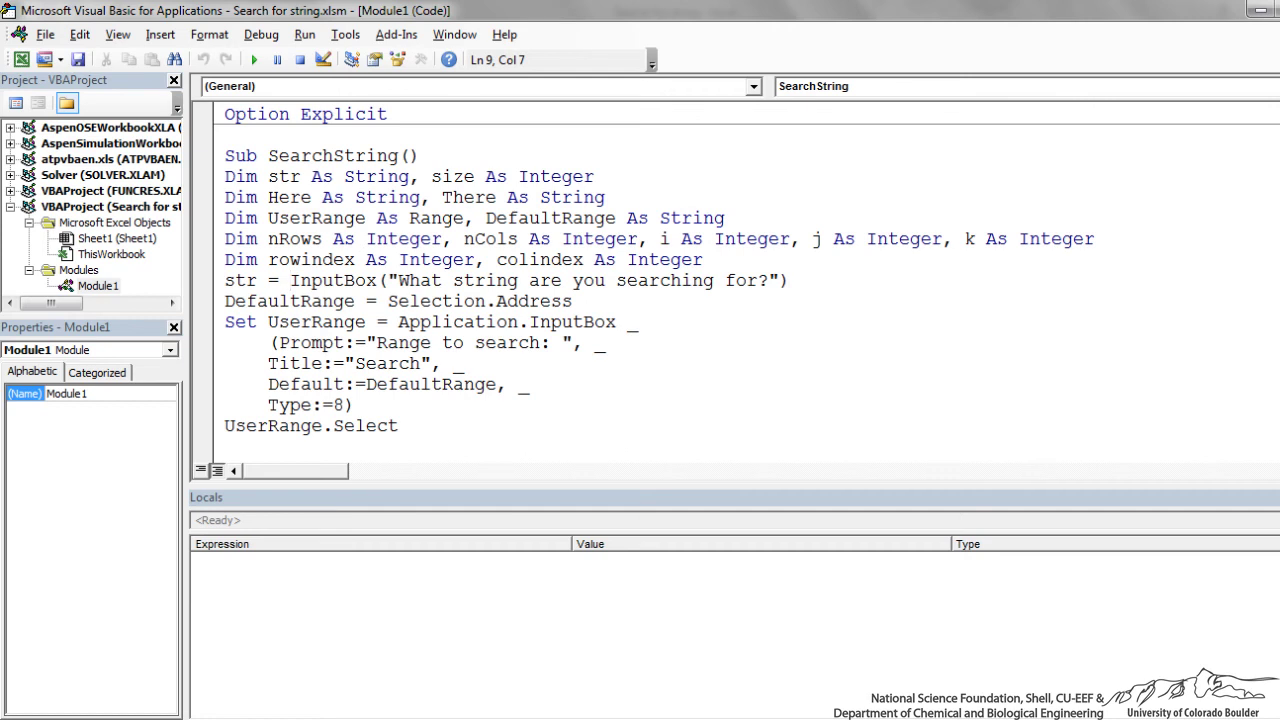
key(Home)
key(shift+Right)
key(shift+Right)
key(shift+Right)
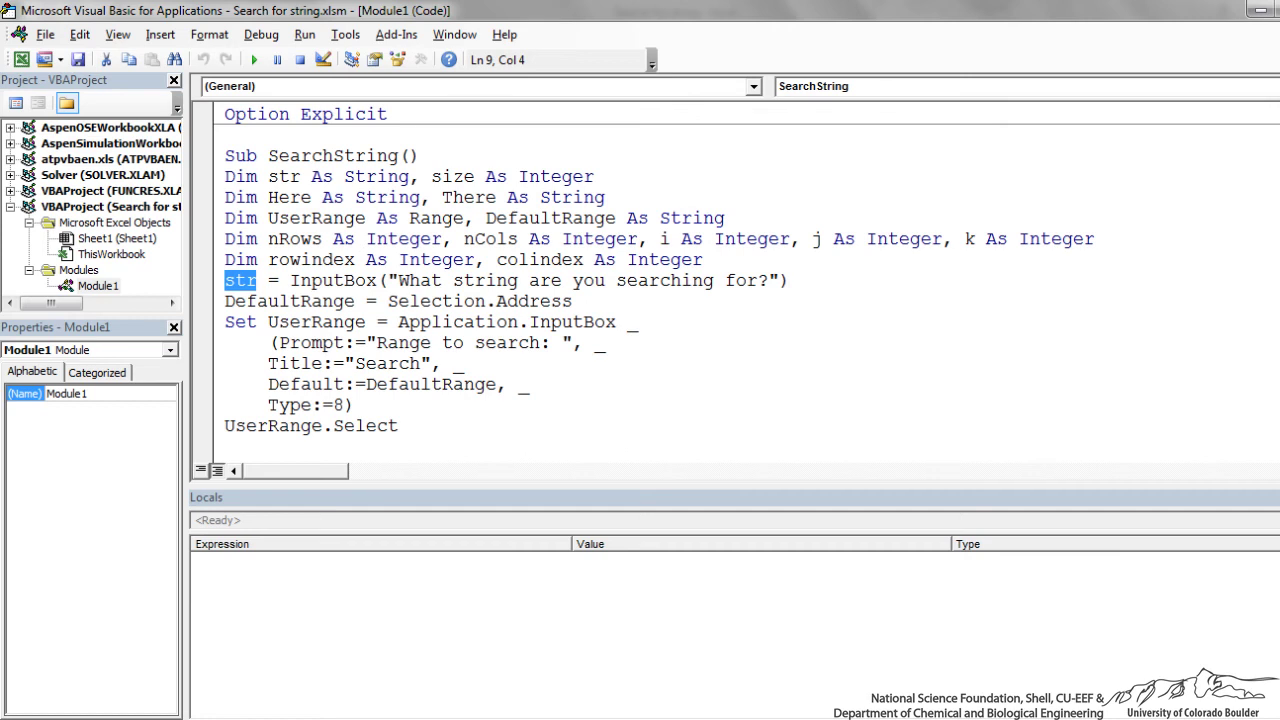
drag(616, 322, 528, 322)
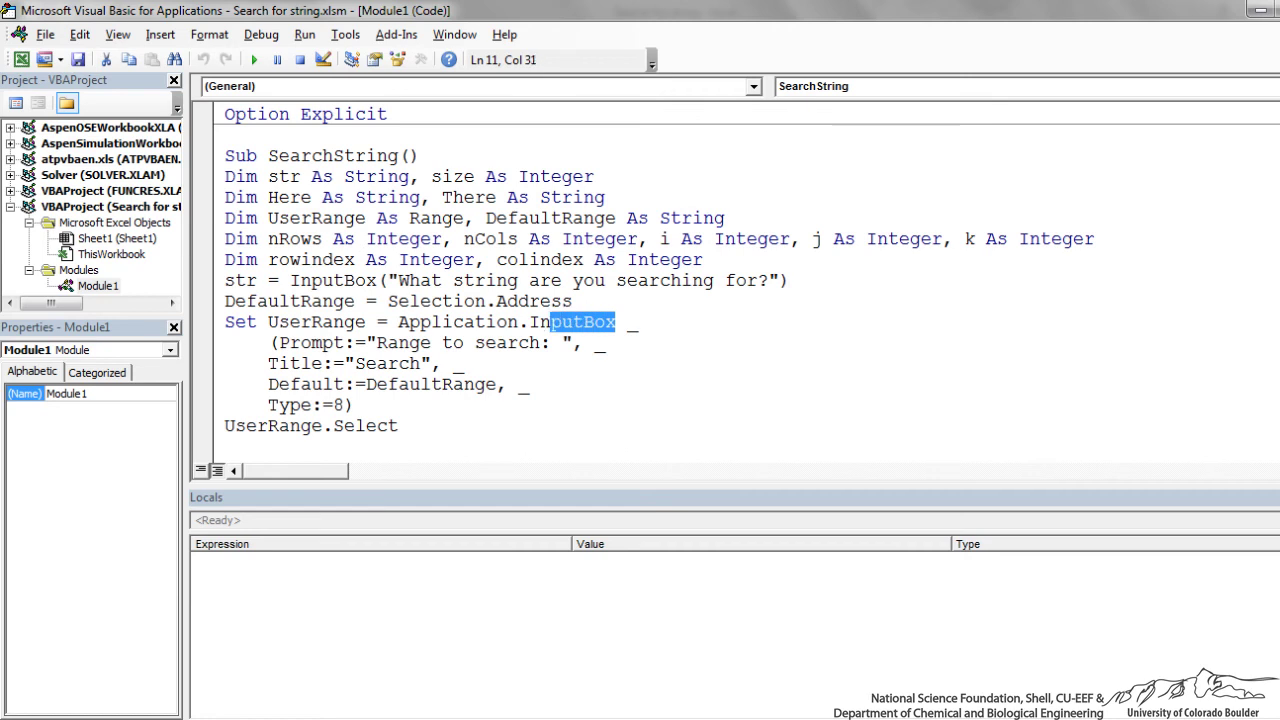
click(452, 343)
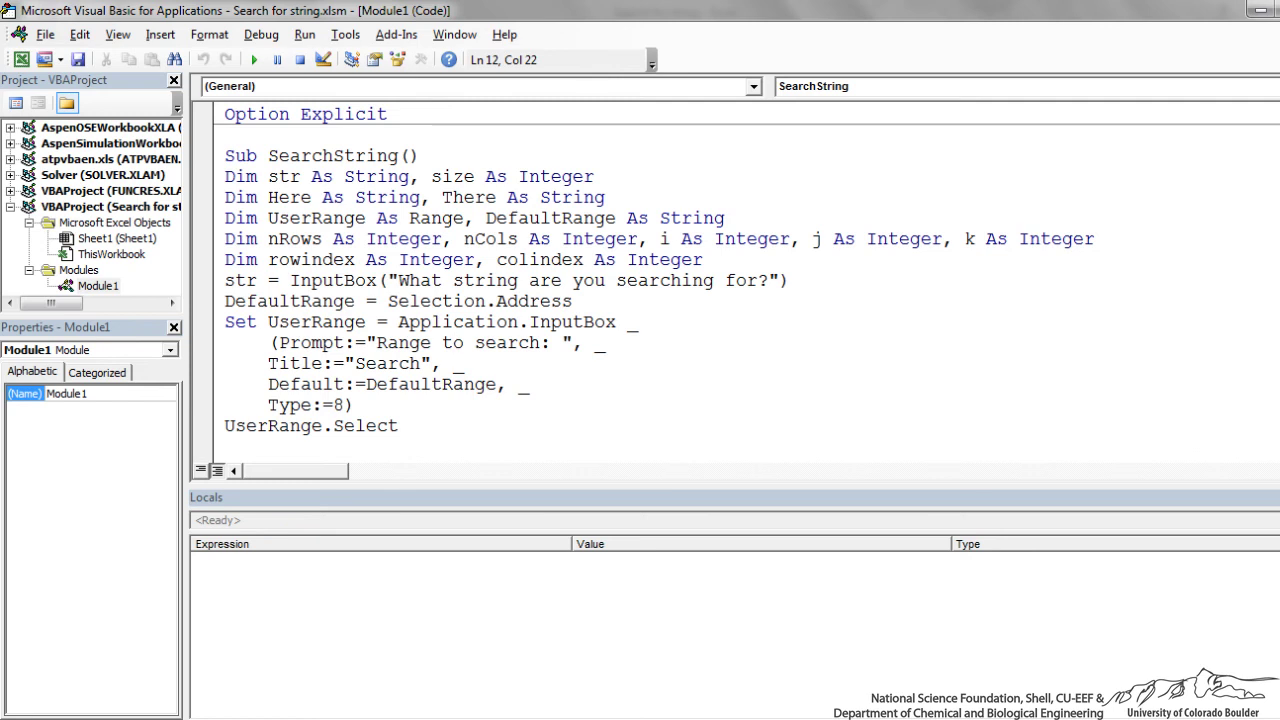
scroll(700, 280, down, 1)
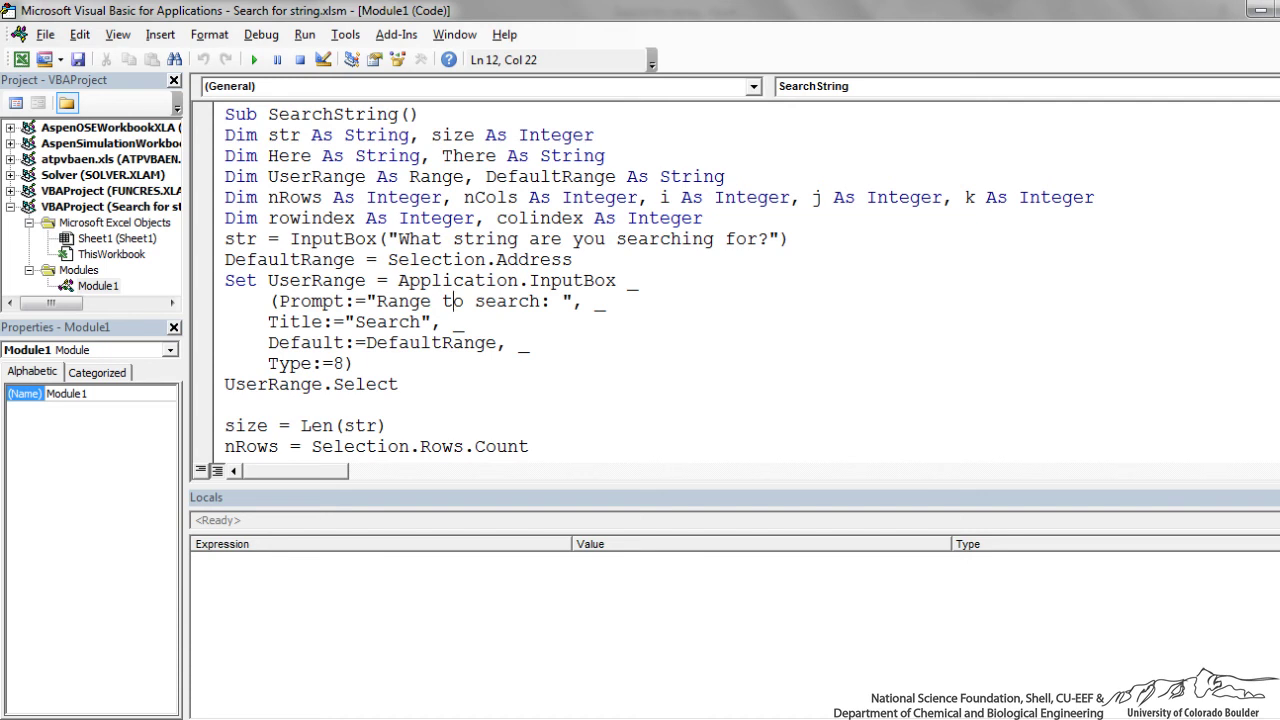
key(Down)
key(Down)
key(Down)
key(shift+Left)
key(shift+Left)
key(shift+Left)
key(shift+Left)
key(shift+Left)
key(shift+Left)
scroll(650, 280, down, 1)
scroll(650, 280, down, 1)
scroll(650, 280, down, 3)
scroll(650, 280, down, 1)
scroll(650, 280, down, 1)
key(Down)
key(Down)
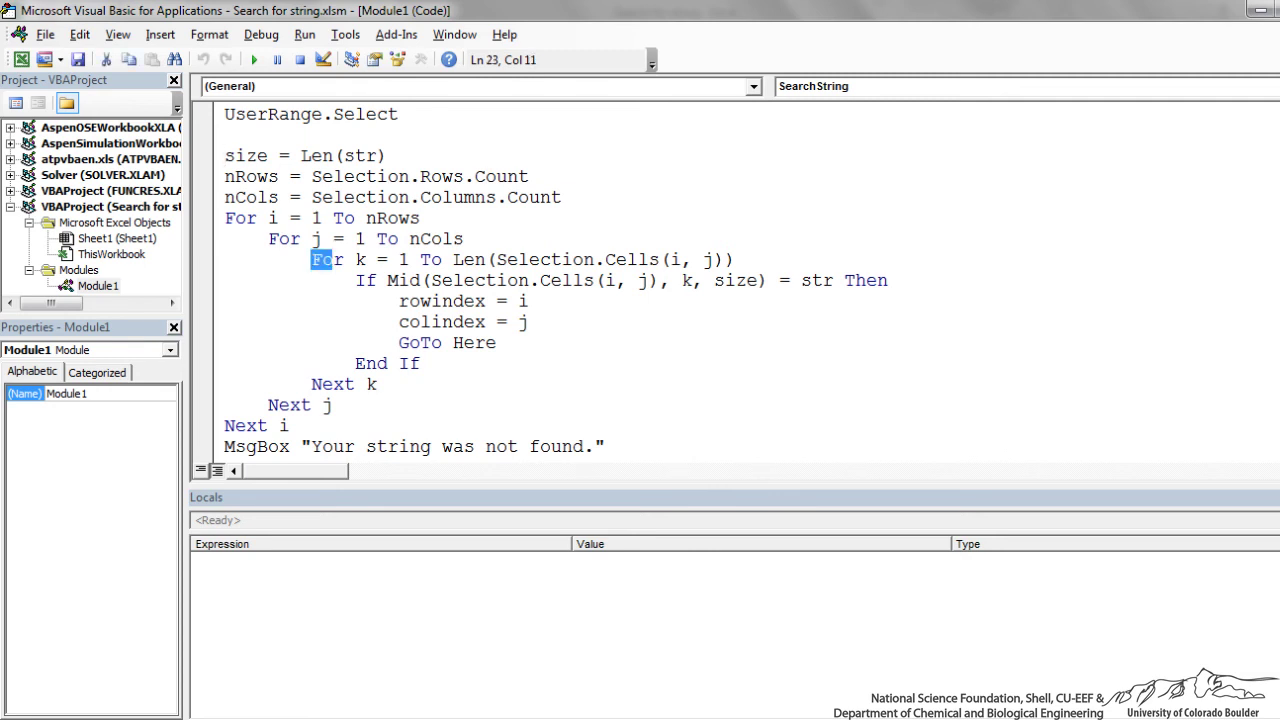
drag(312, 259, 376, 384)
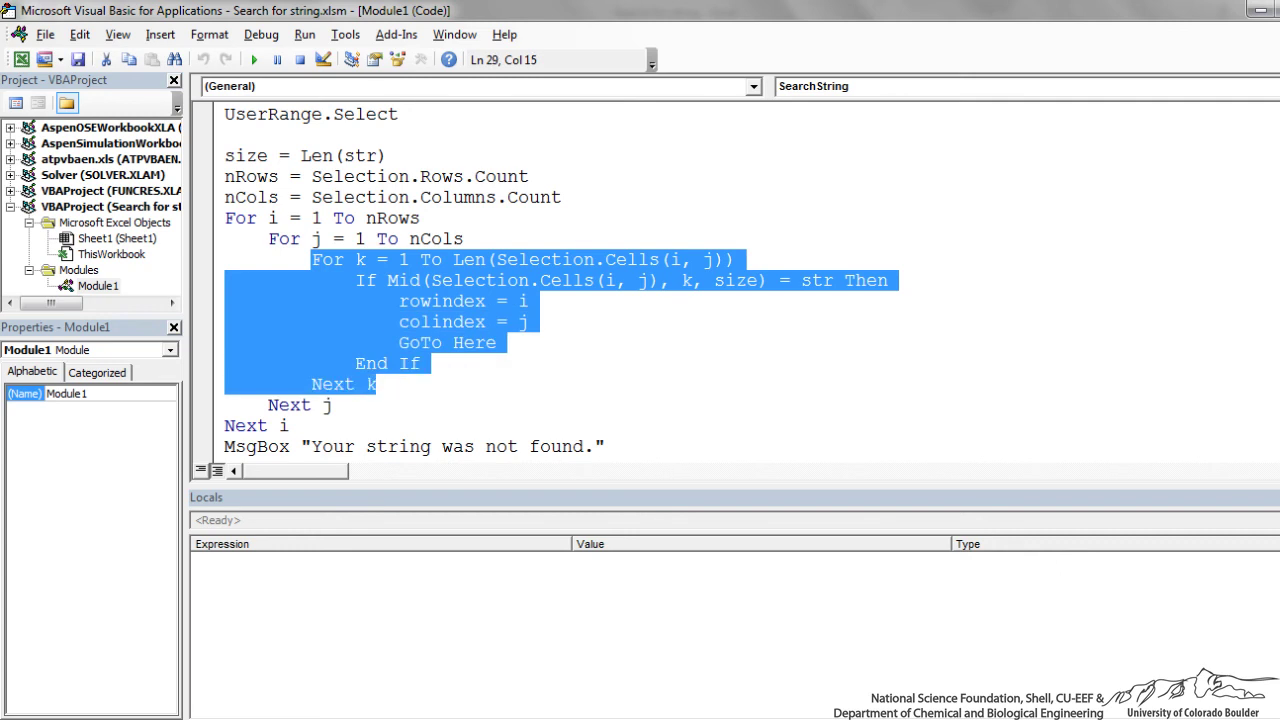
click(391, 280)
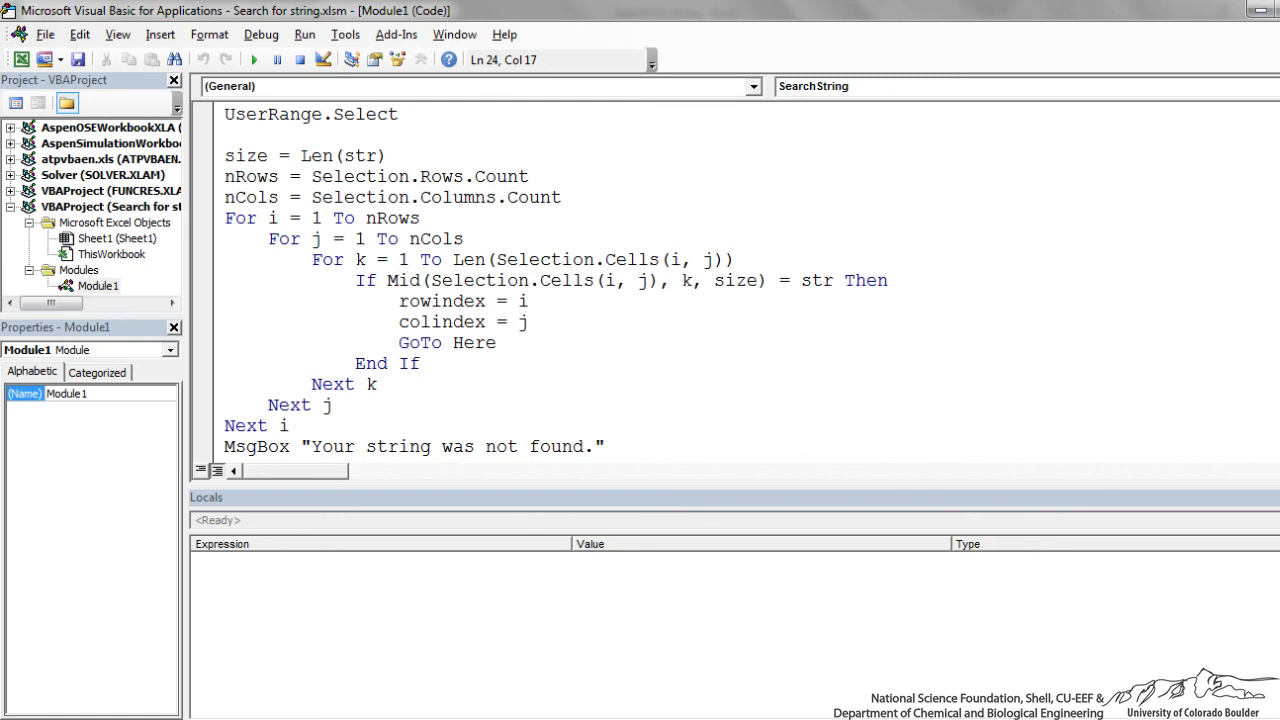
key(Right)
key(Right)
key(Right)
key(Left)
key(Left)
key(Left)
key(shift+Right)
key(shift+Right)
key(shift+Right)
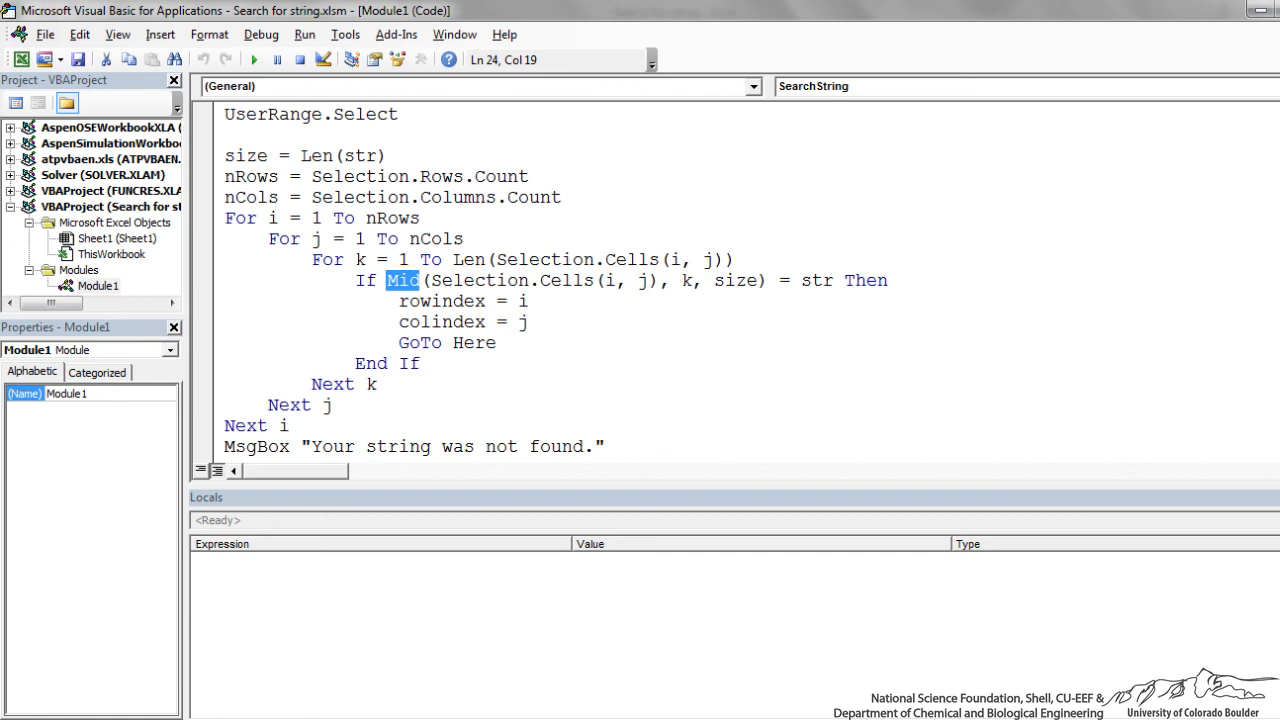
drag(430, 280, 658, 280)
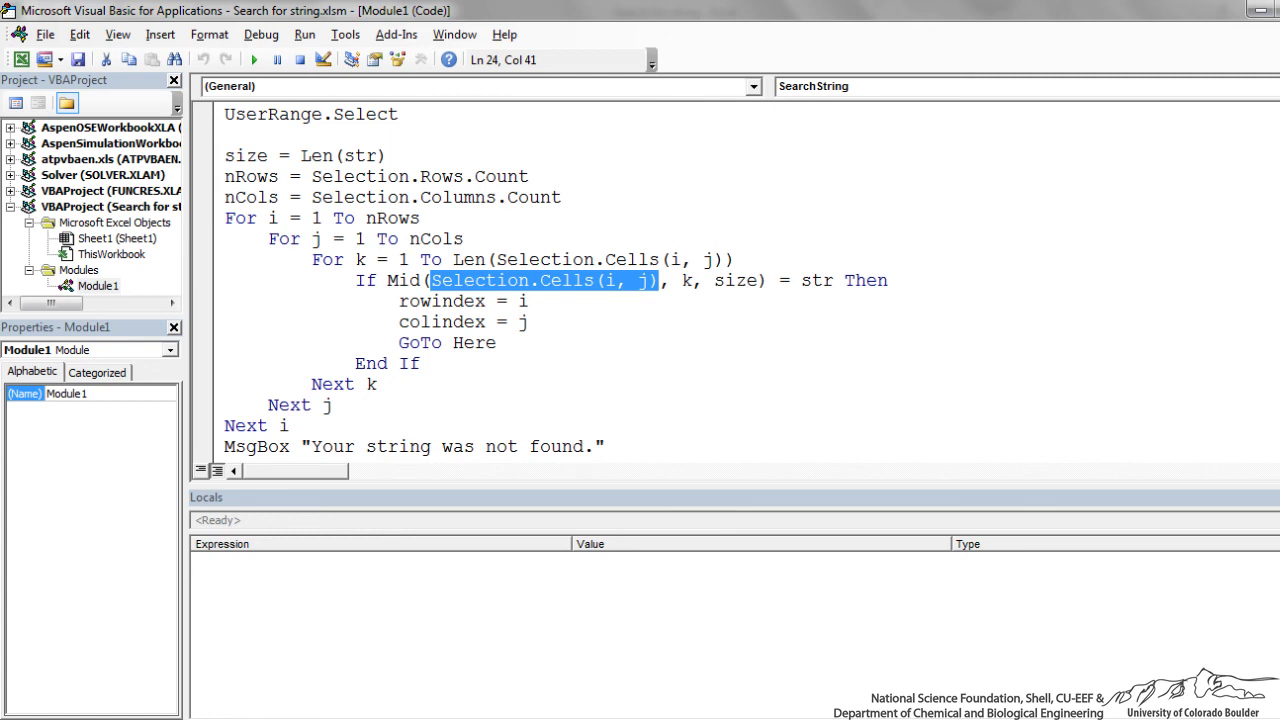
key(Down)
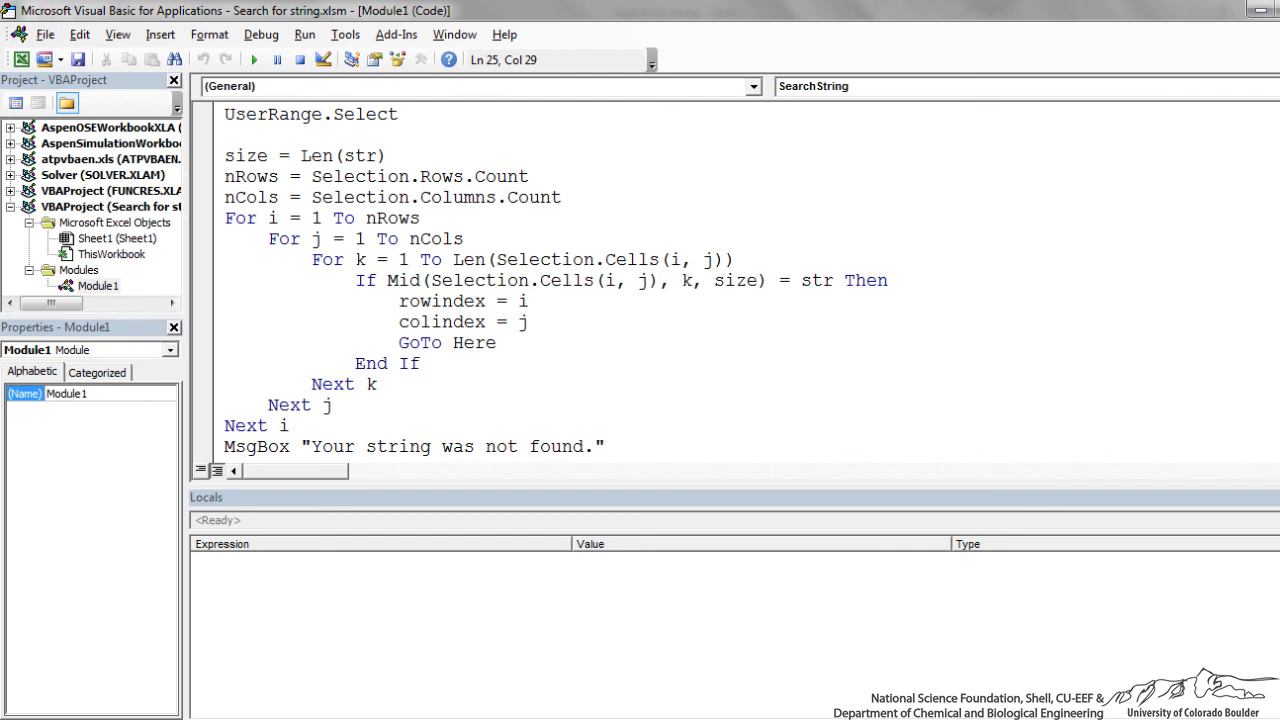
drag(398, 342, 496, 342)
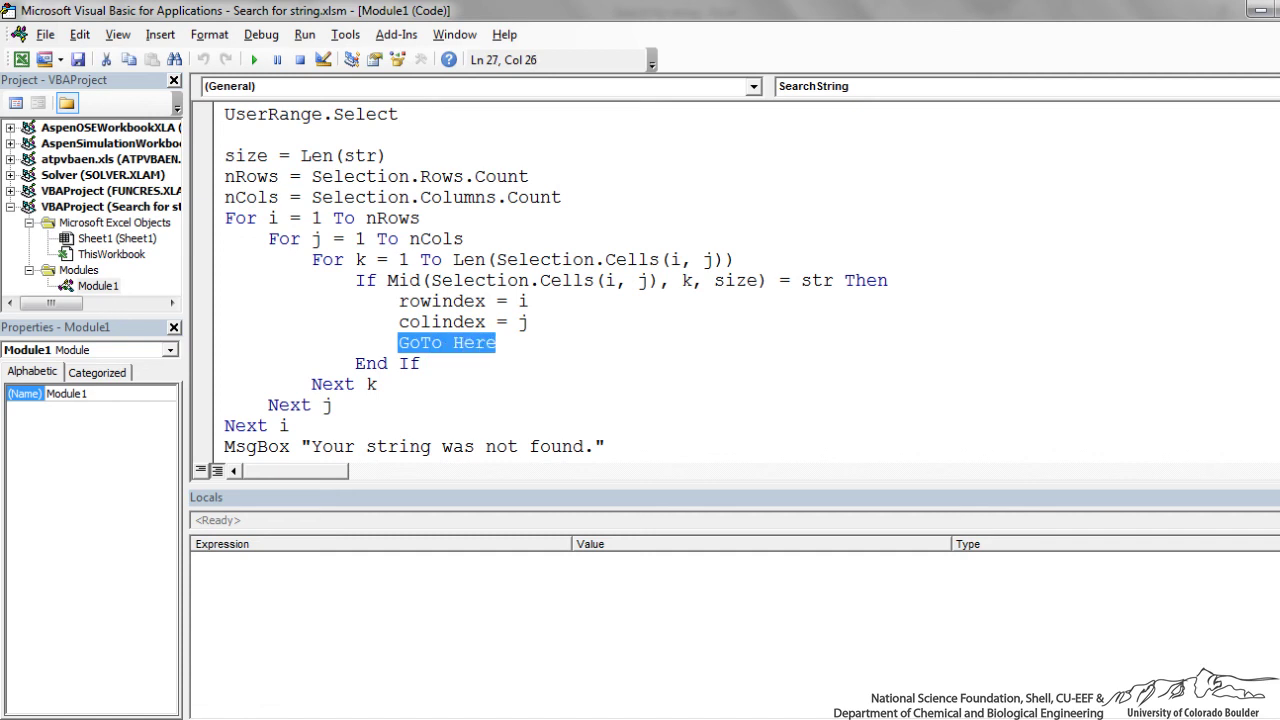
scroll(556, 281, down, 2)
scroll(556, 281, down, 2)
scroll(556, 281, down, 1)
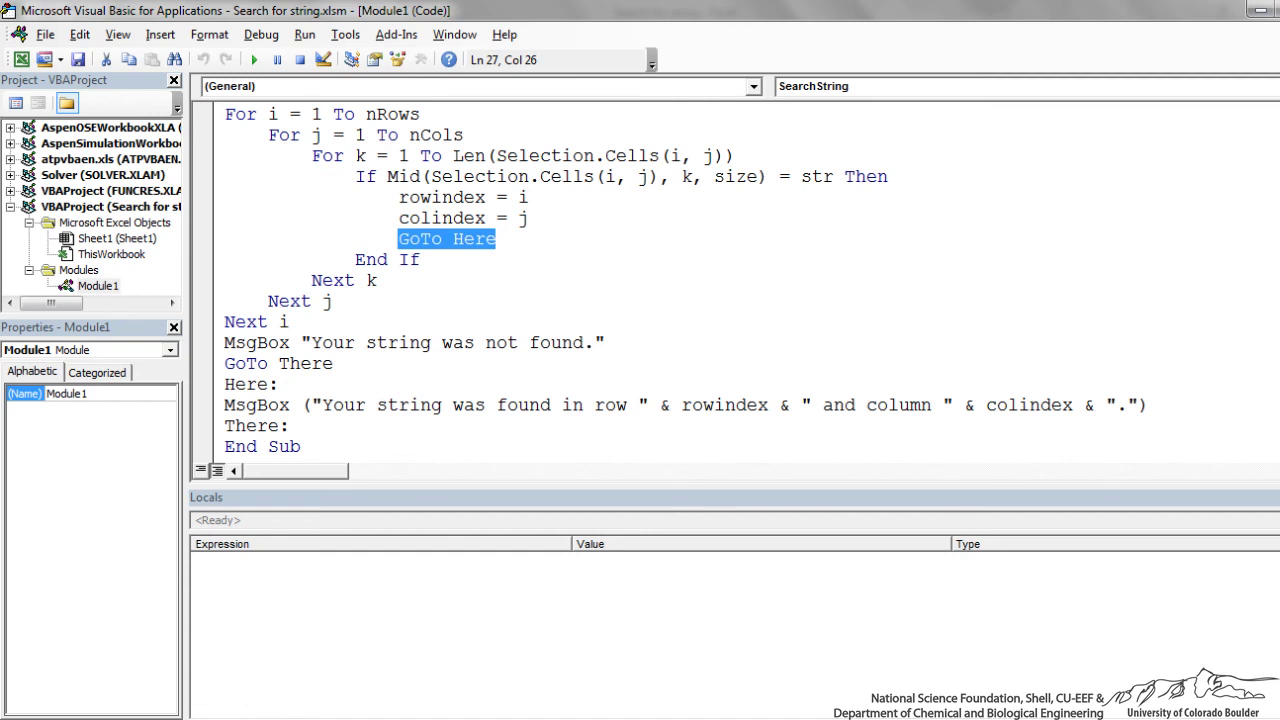
drag(224, 384, 278, 384)
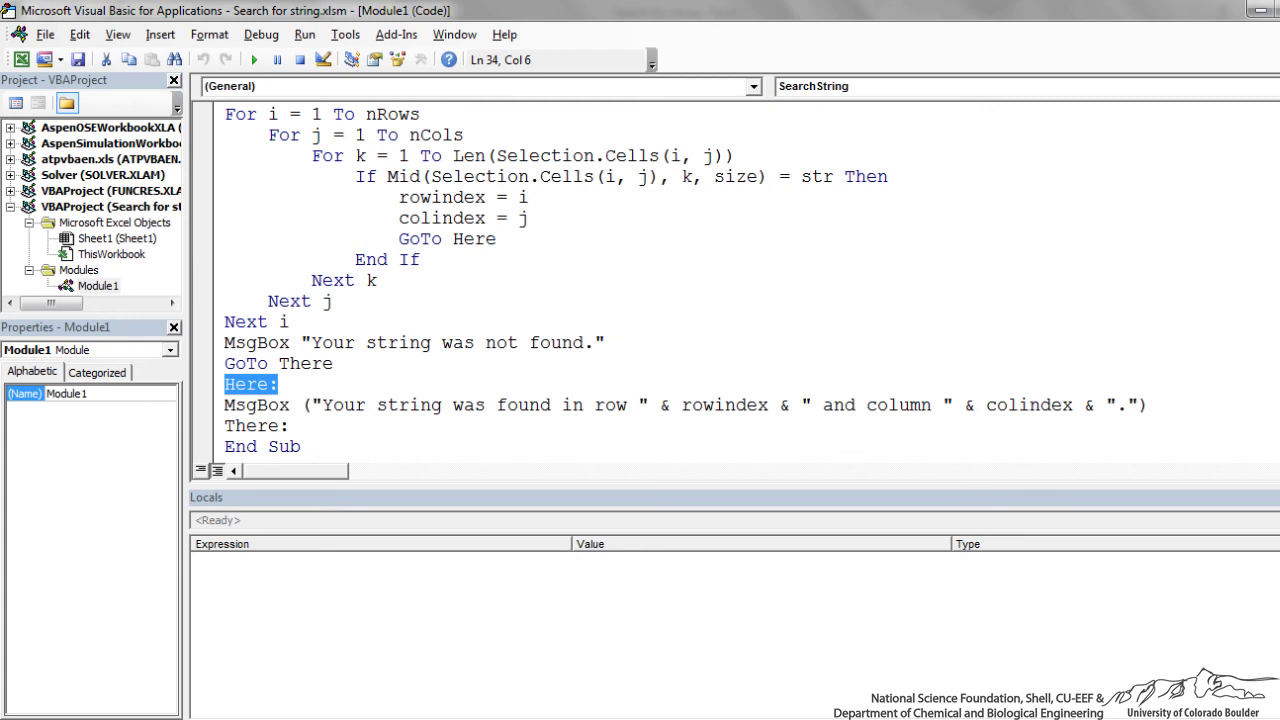
key(Up)
key(Up)
key(Home)
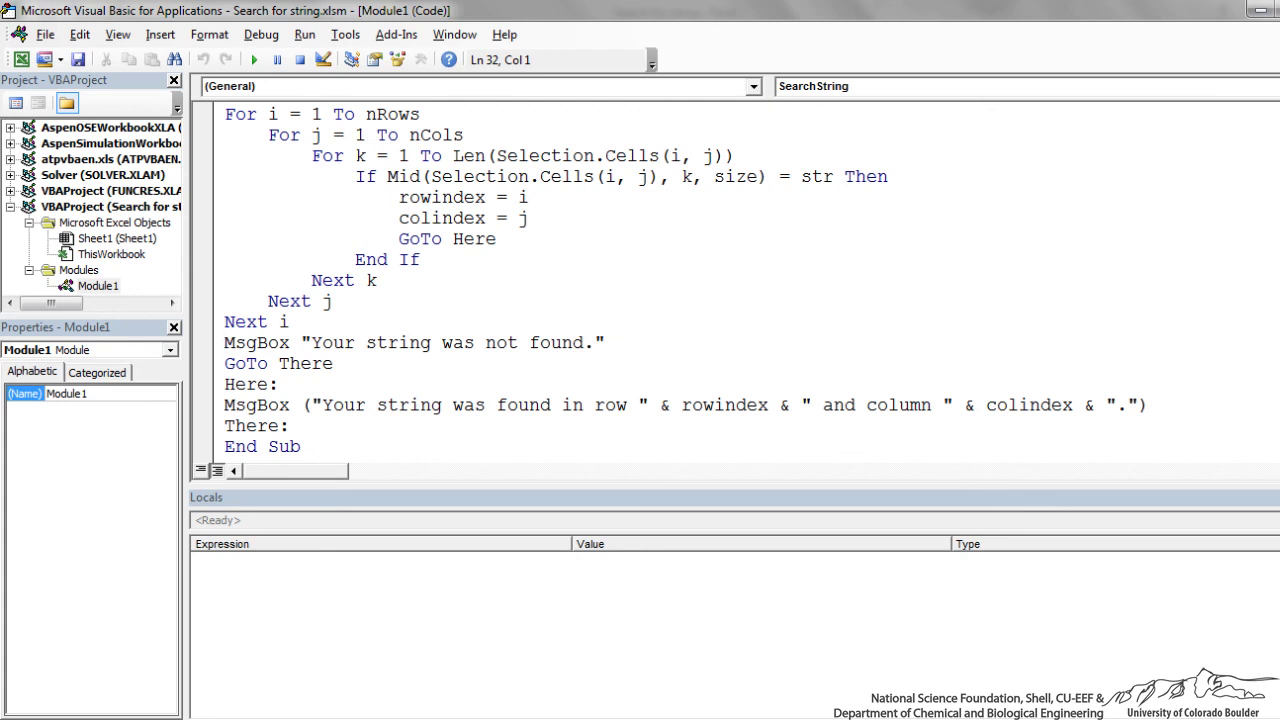
key(Down)
key(Down)
key(Down)
key(shift+Up)
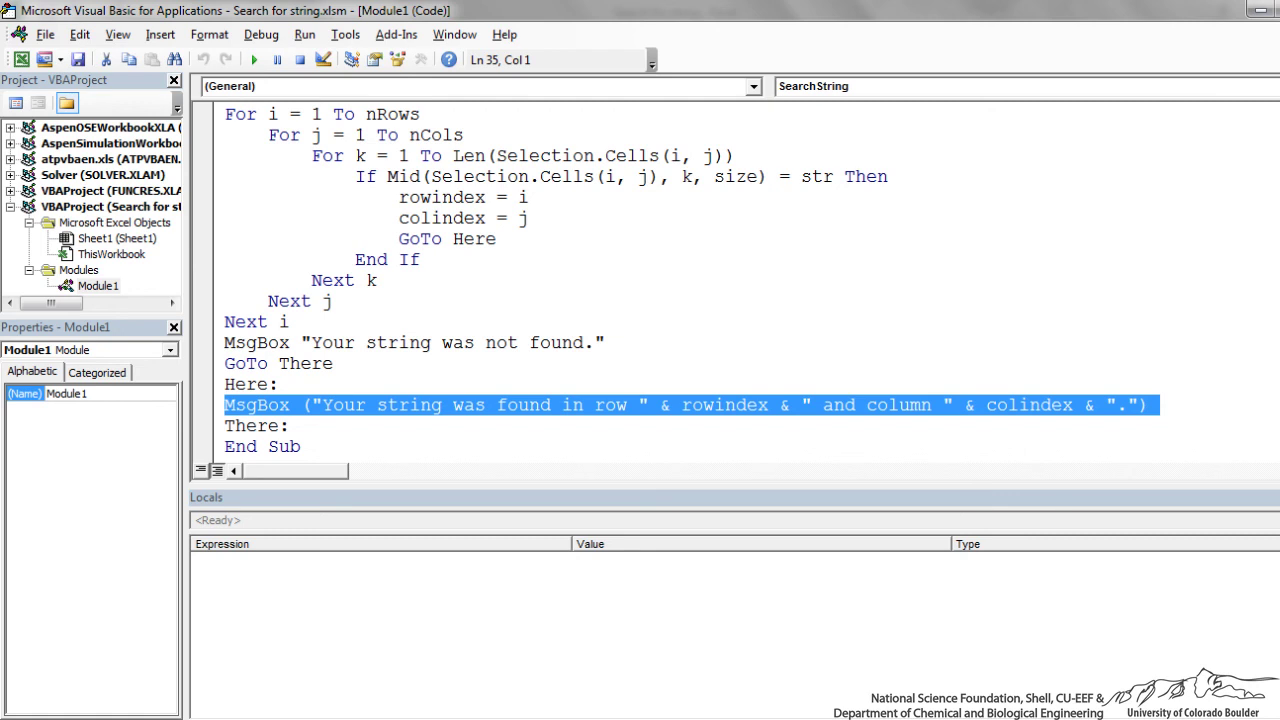
key(Up)
key(Up)
key(shift+Right)
key(shift+Right)
key(shift+Right)
key(shift+Right)
key(shift+Right)
key(shift+Right)
key(shift+Right)
key(shift+Right)
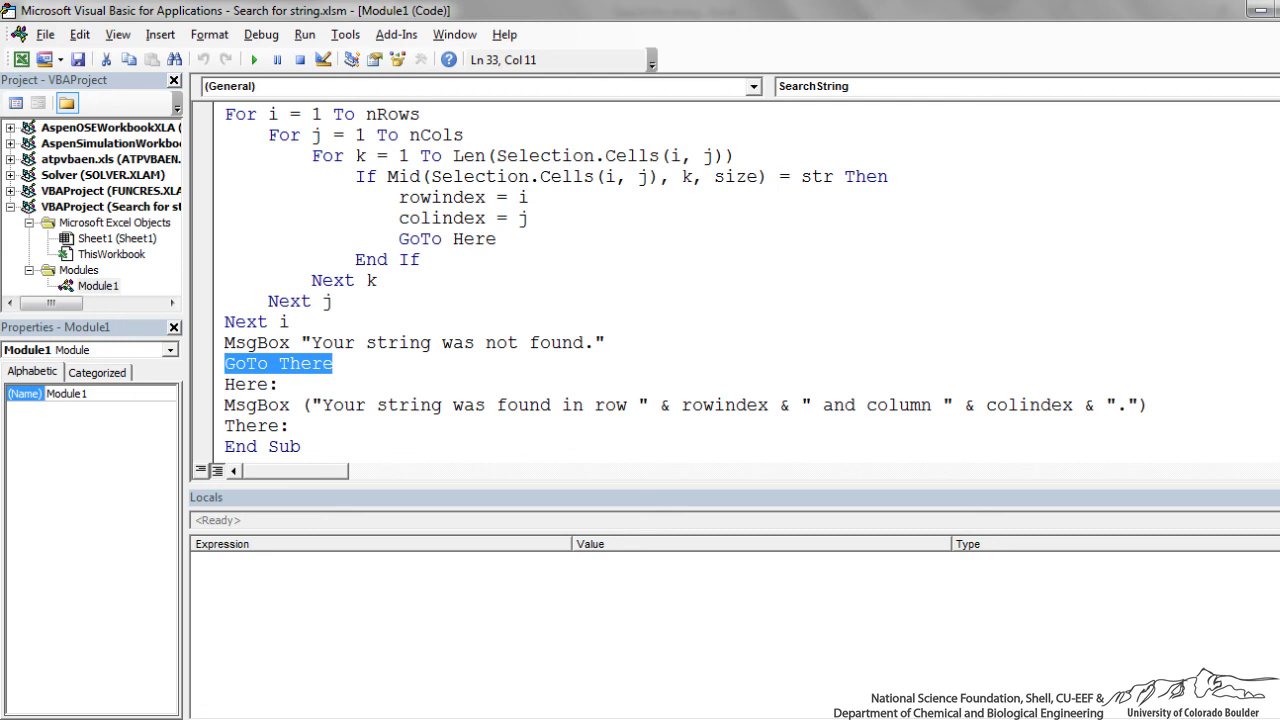
key(Down)
key(Down)
key(Down)
key(Home)
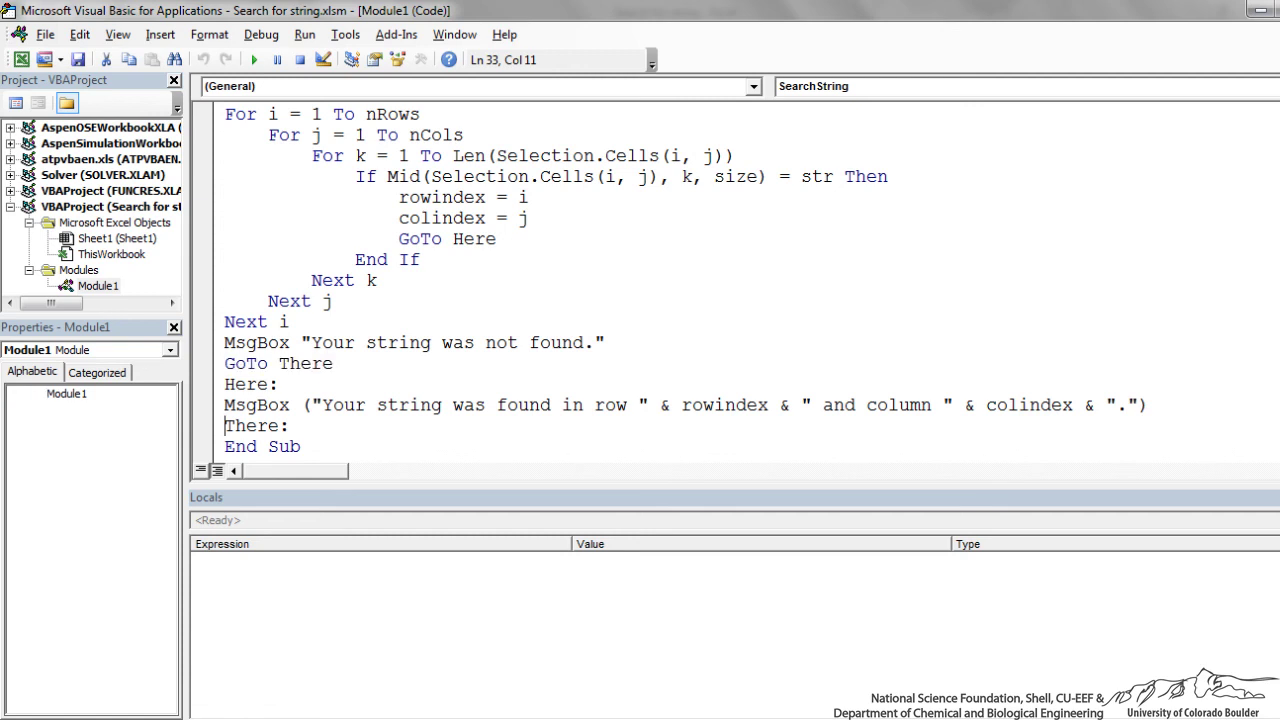
key(shift+Right)
key(shift+Right)
key(shift+Right)
key(shift+Right)
key(shift+Right)
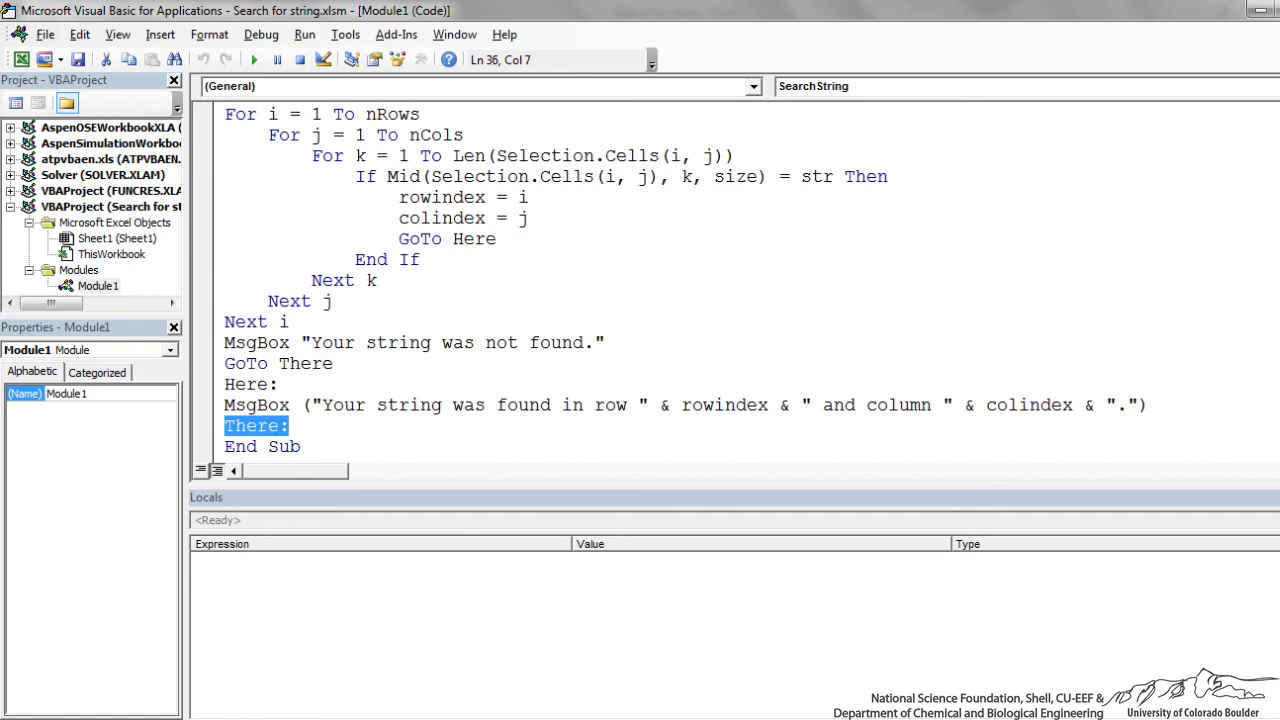
scroll(685, 279, down, 1)
scroll(685, 279, up, 3)
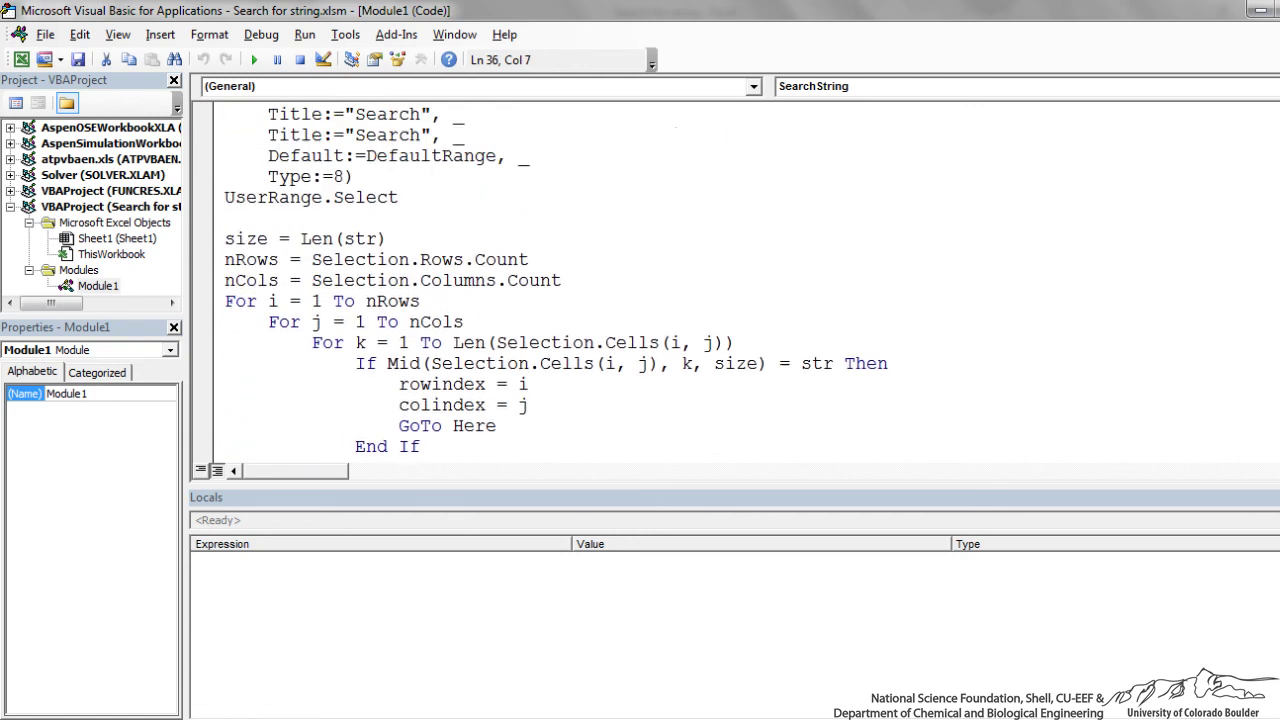
- Step through SearchString with F8, entering 'olog', until the $A$1:$C$3 range prompt appears
scroll(685, 279, up, 4)
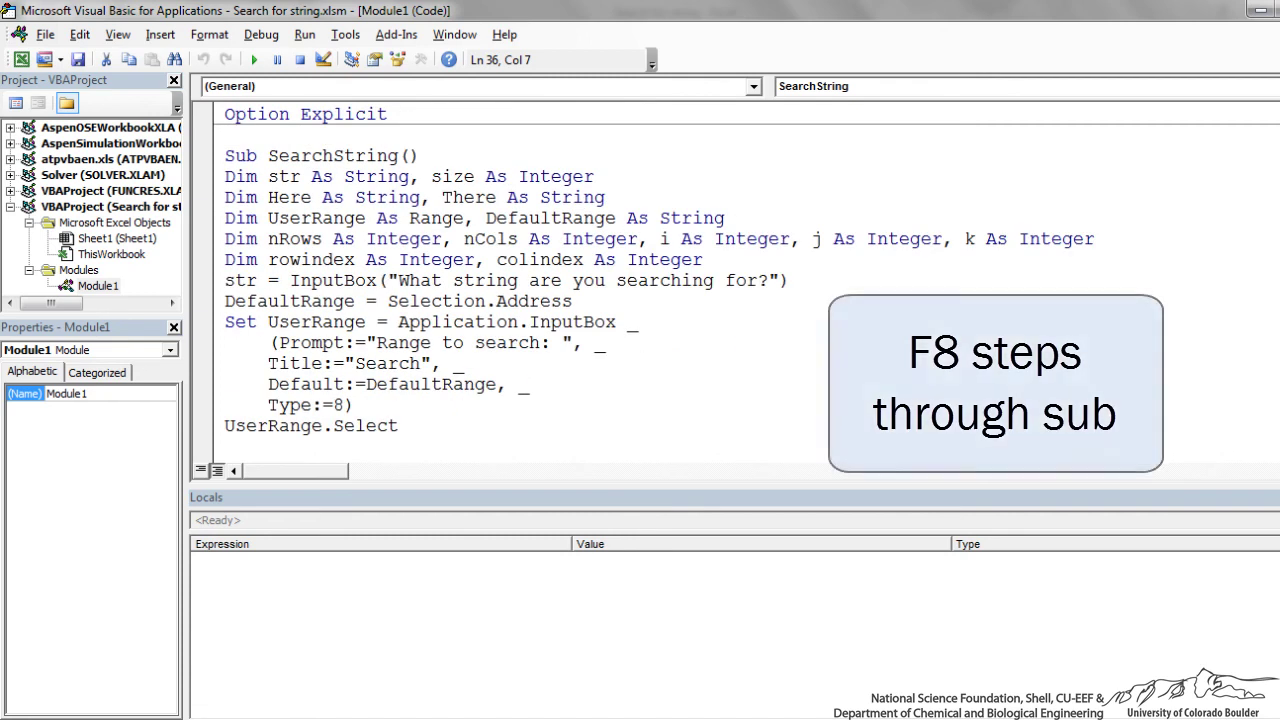
click(268, 238)
key(F8)
key(F8)
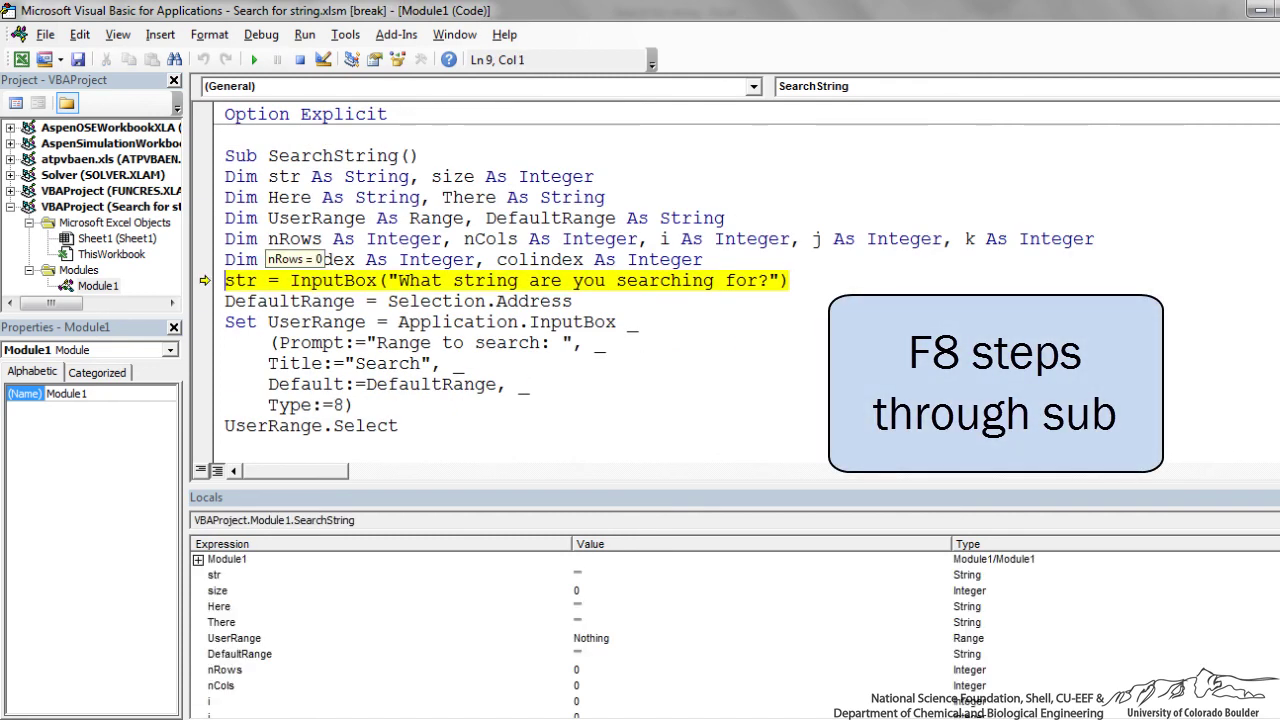
key(F8)
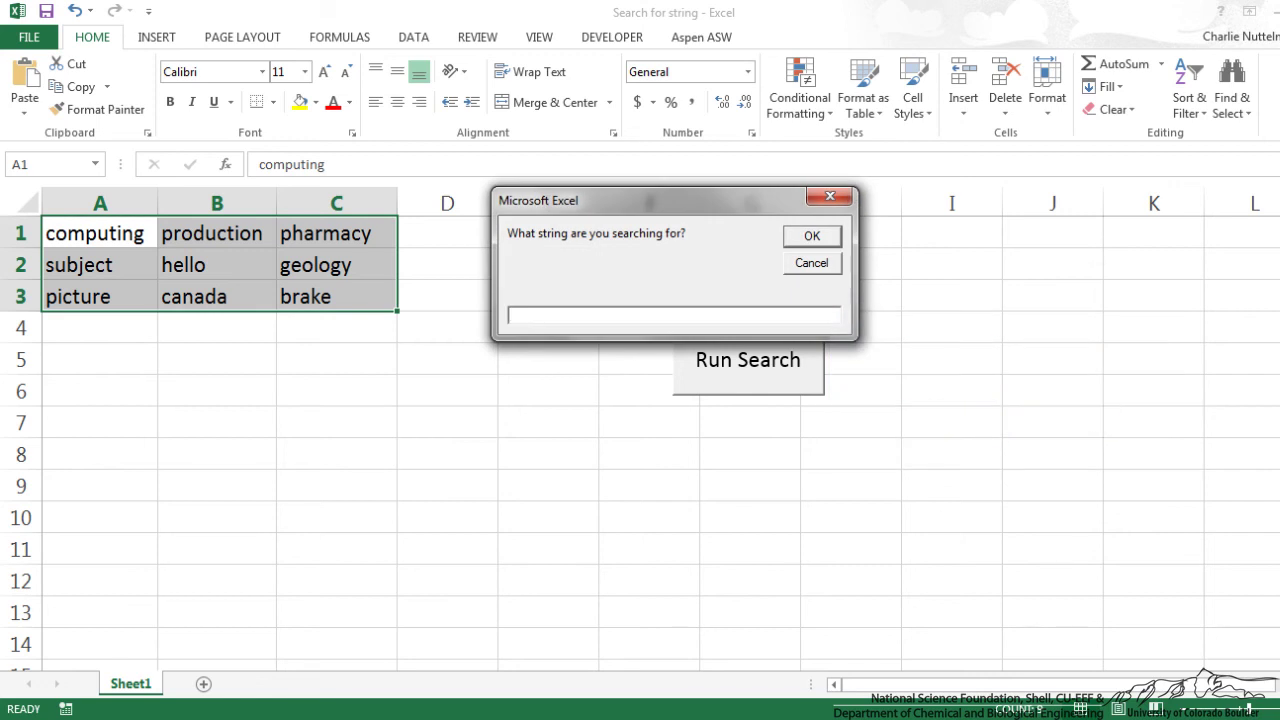
text(olog)
key(Return)
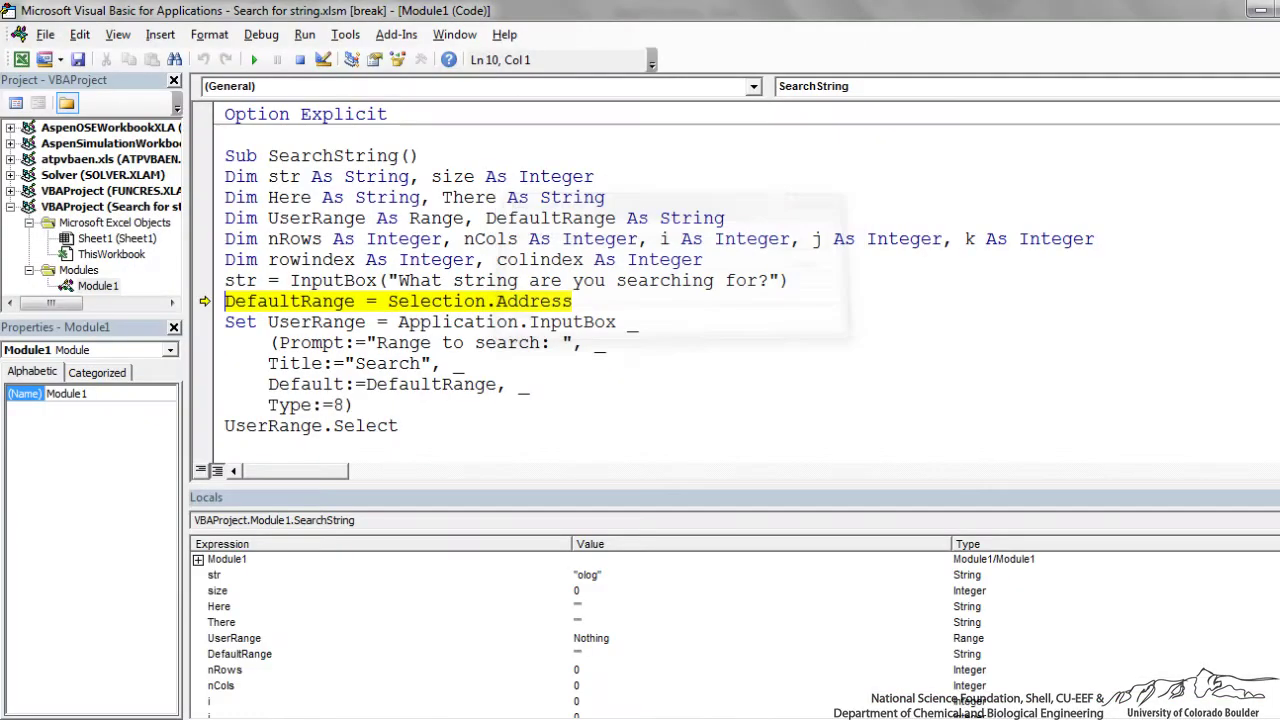
key(F8)
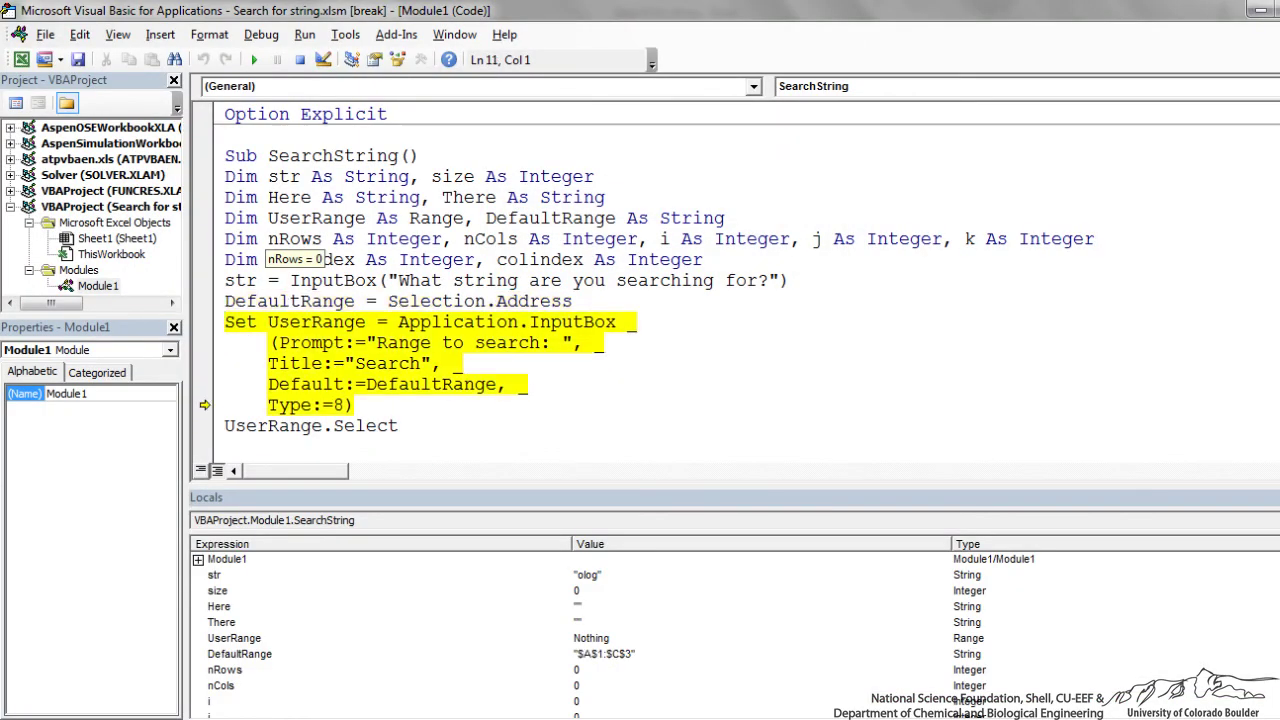
key(F8)
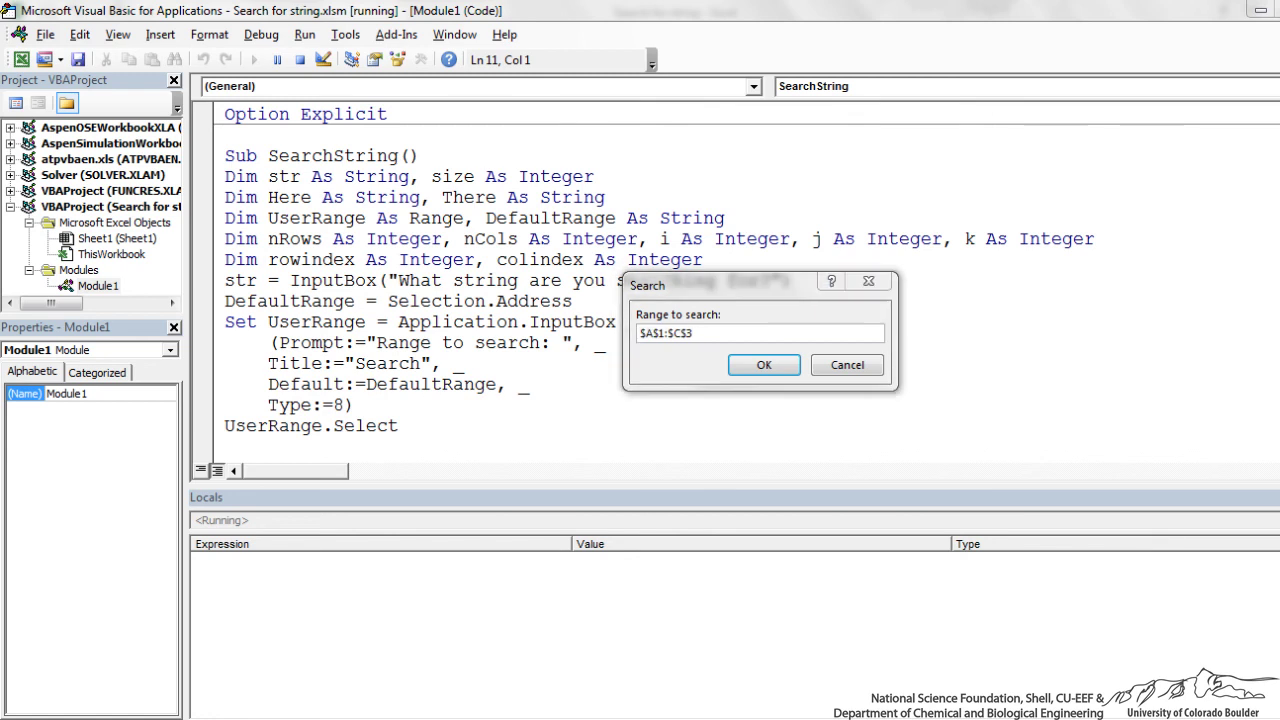
click(165, 630)
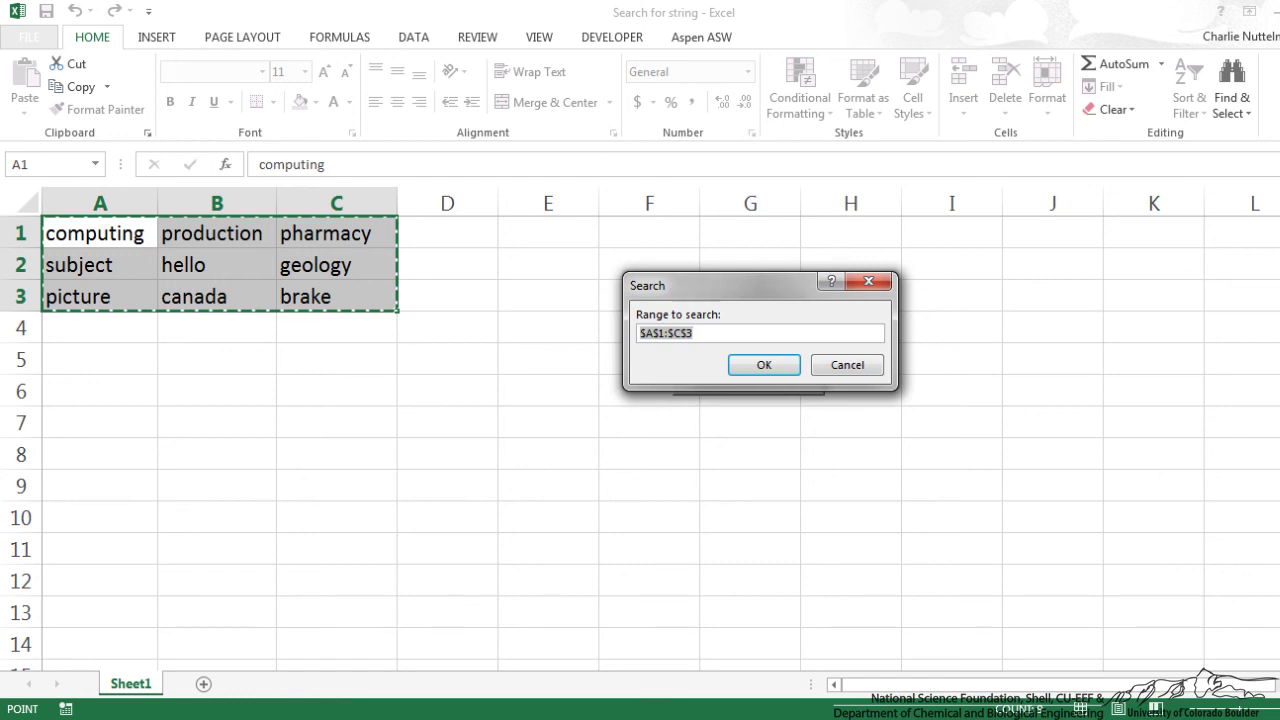
- Accept $A$1:$C$3 and step past size 4 and the 3-by-3 row and column counts into the loops
click(764, 365)
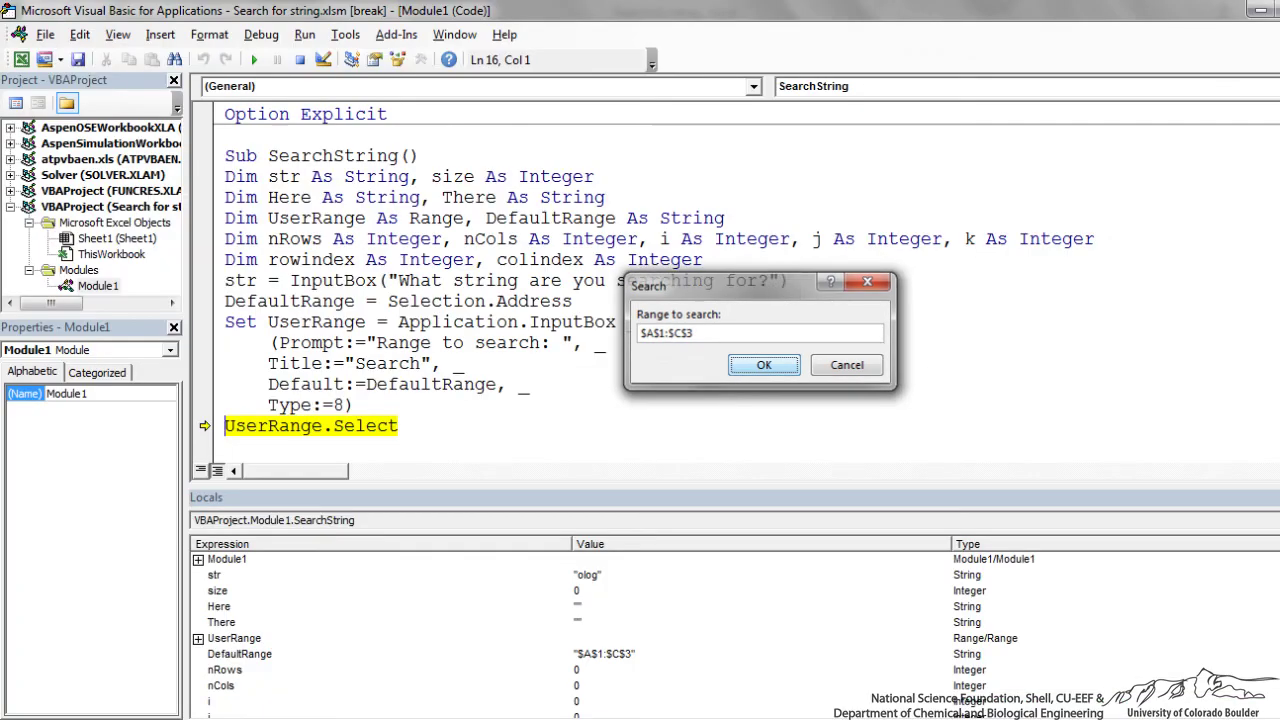
key(F8)
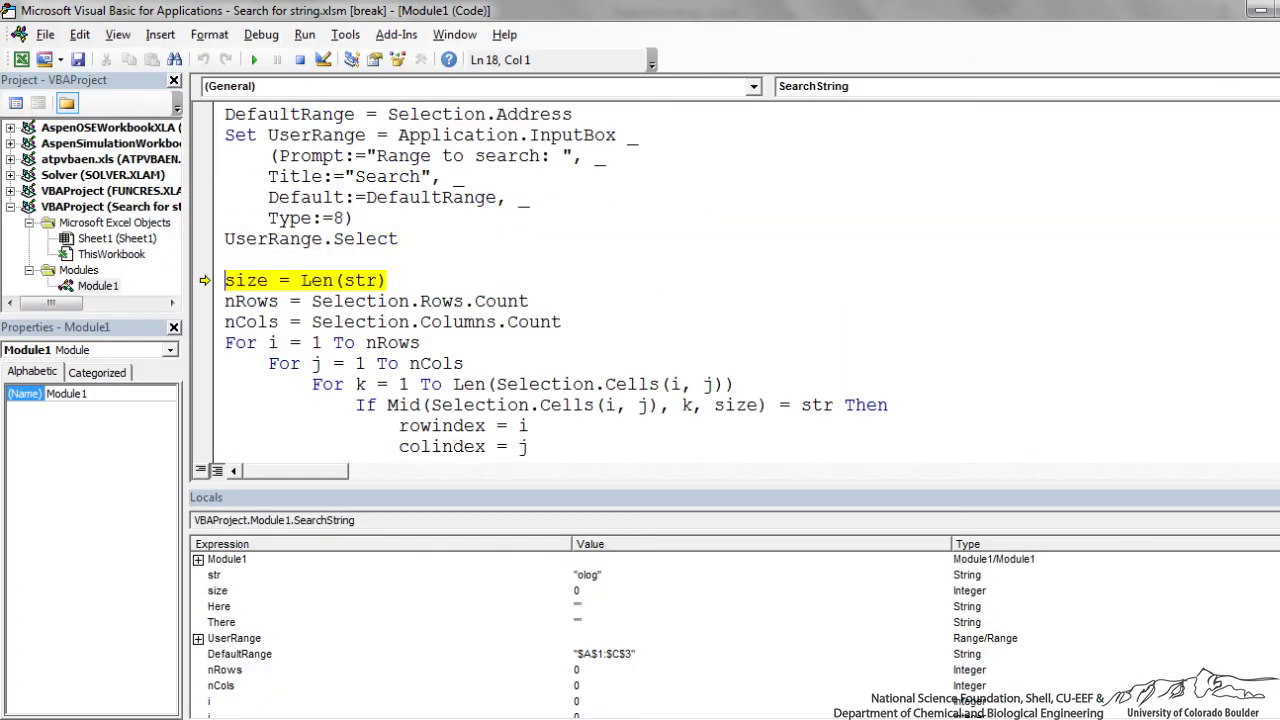
key(F8)
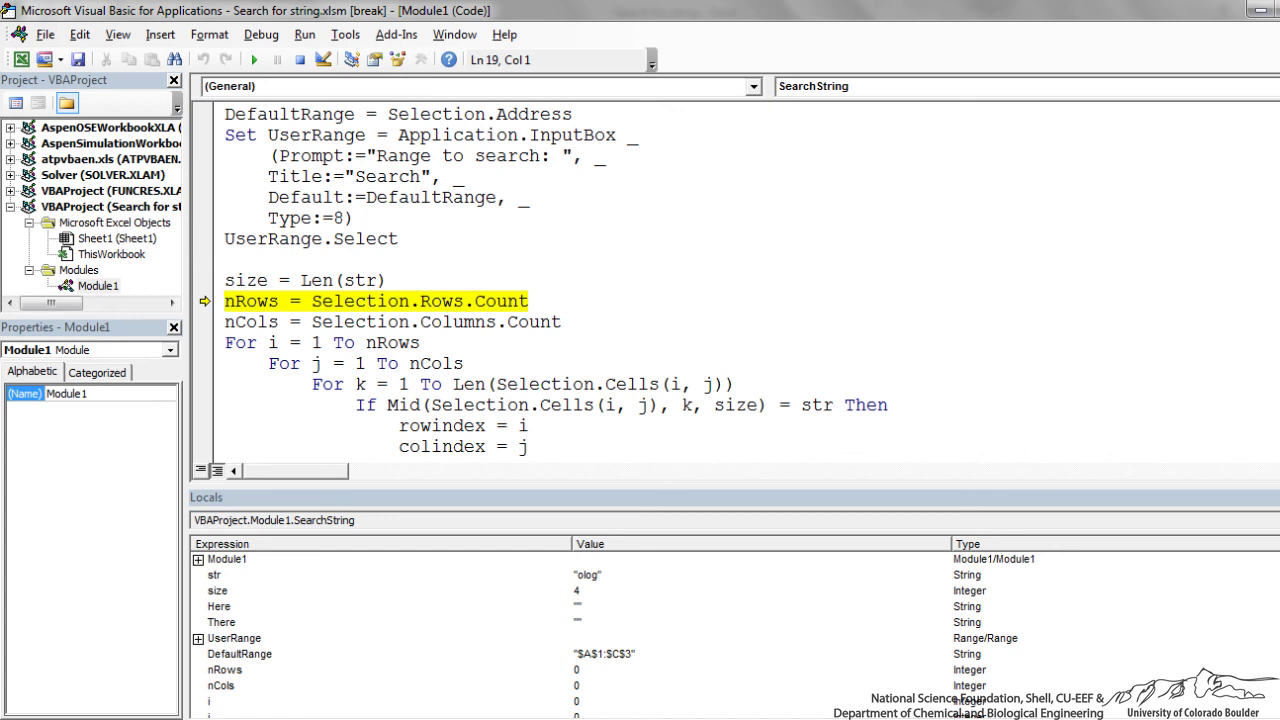
key(F8)
key(F8)
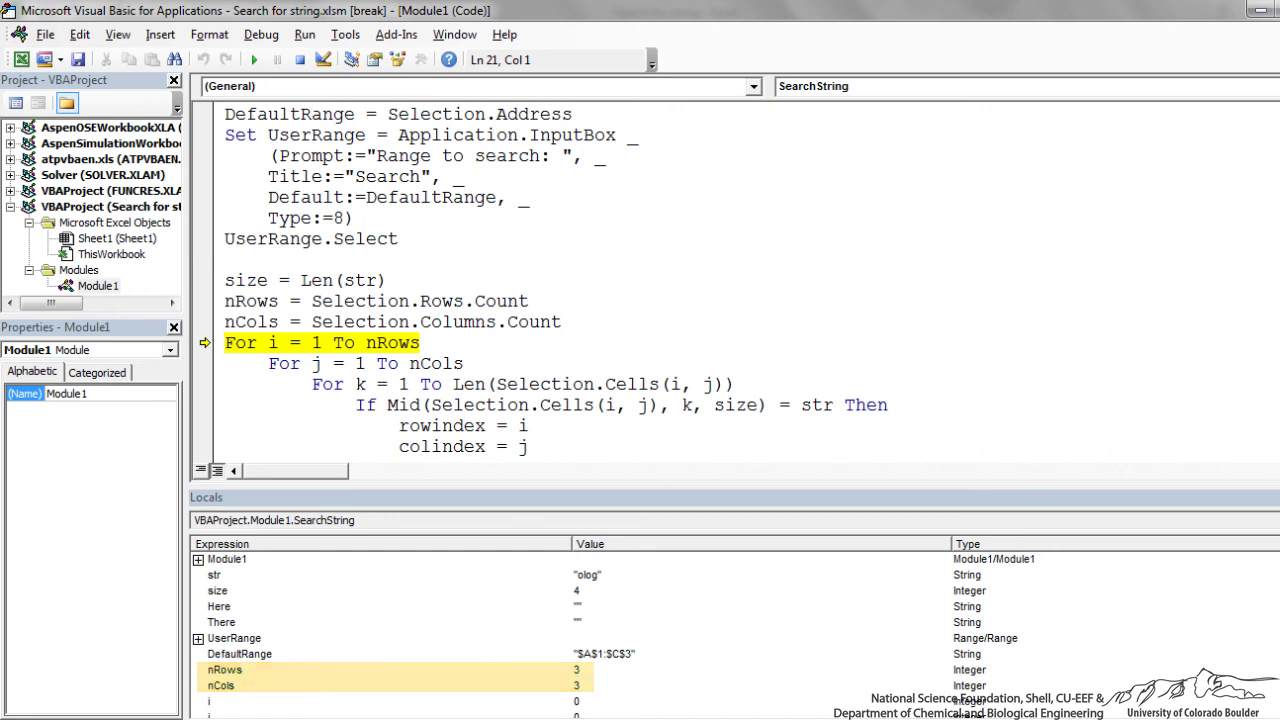
key(F8)
key(F8)
key(F8)
key(F8)
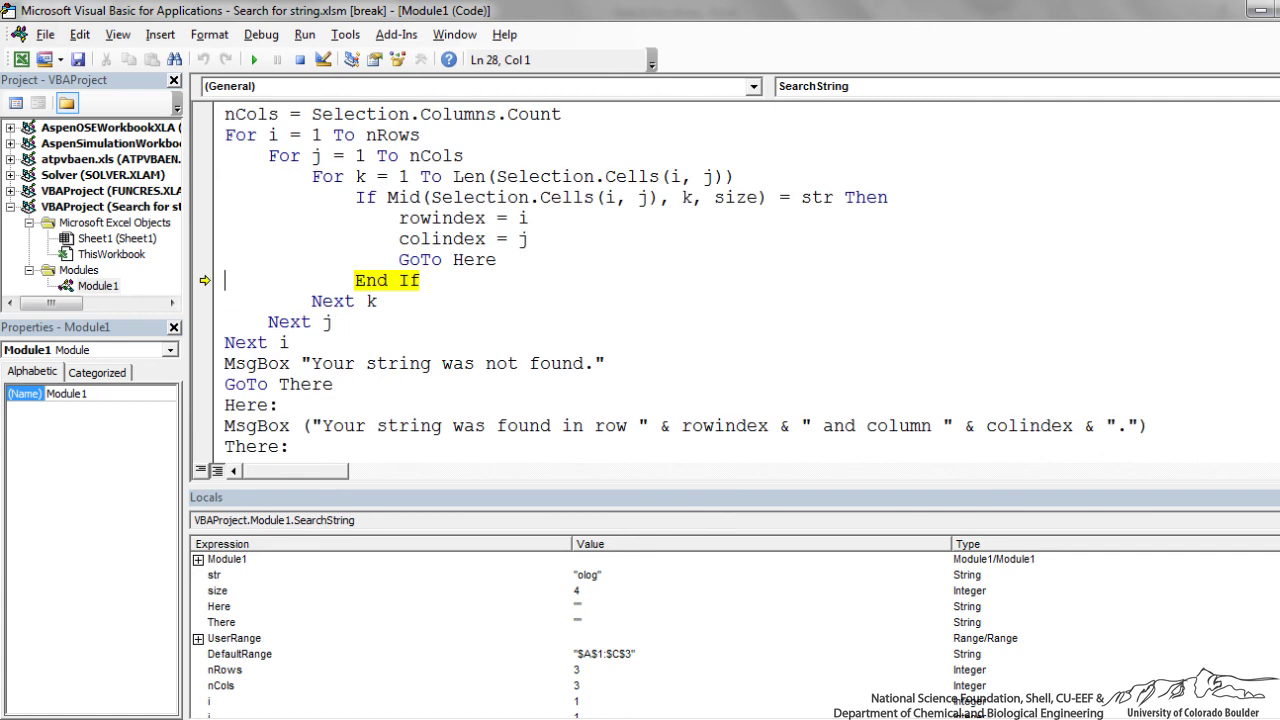
key(F8)
key(F8)
key(F8)
key(F8)
key(F8)
key(F8)
key(F8)
key(F8)
key(F8)
key(F8)
key(F8)
key(F8)
key(F8)
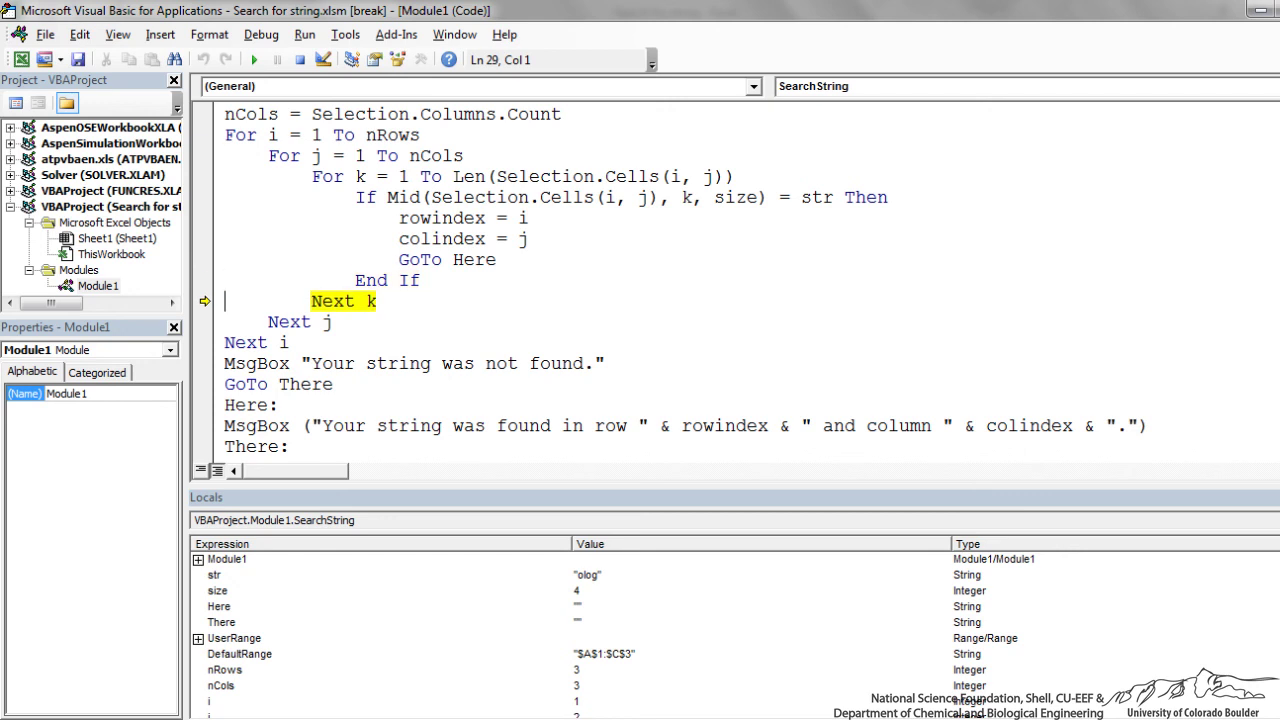
- Enlarge the Locals pane and step until 'olog' matches at rowindex 2, colindex 3
key(F8)
key(F8)
key(F8)
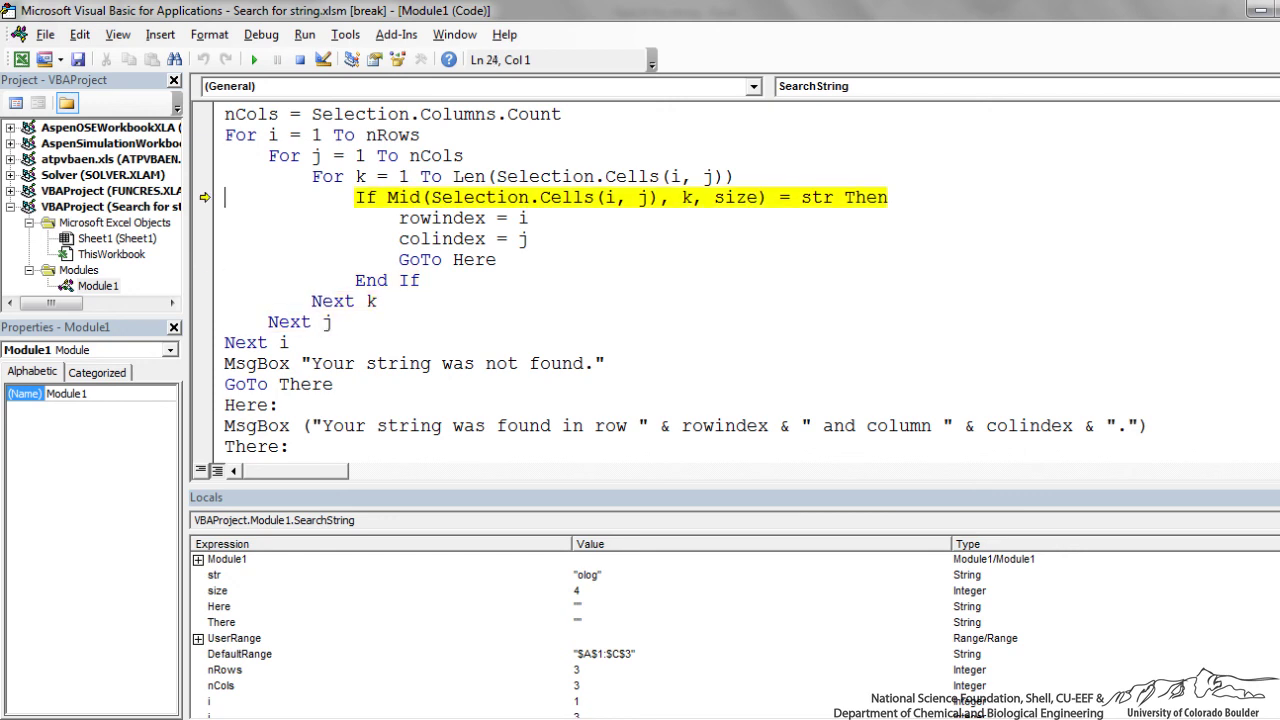
key(F8)
key(F8)
key(F8)
key(F8)
key(F8)
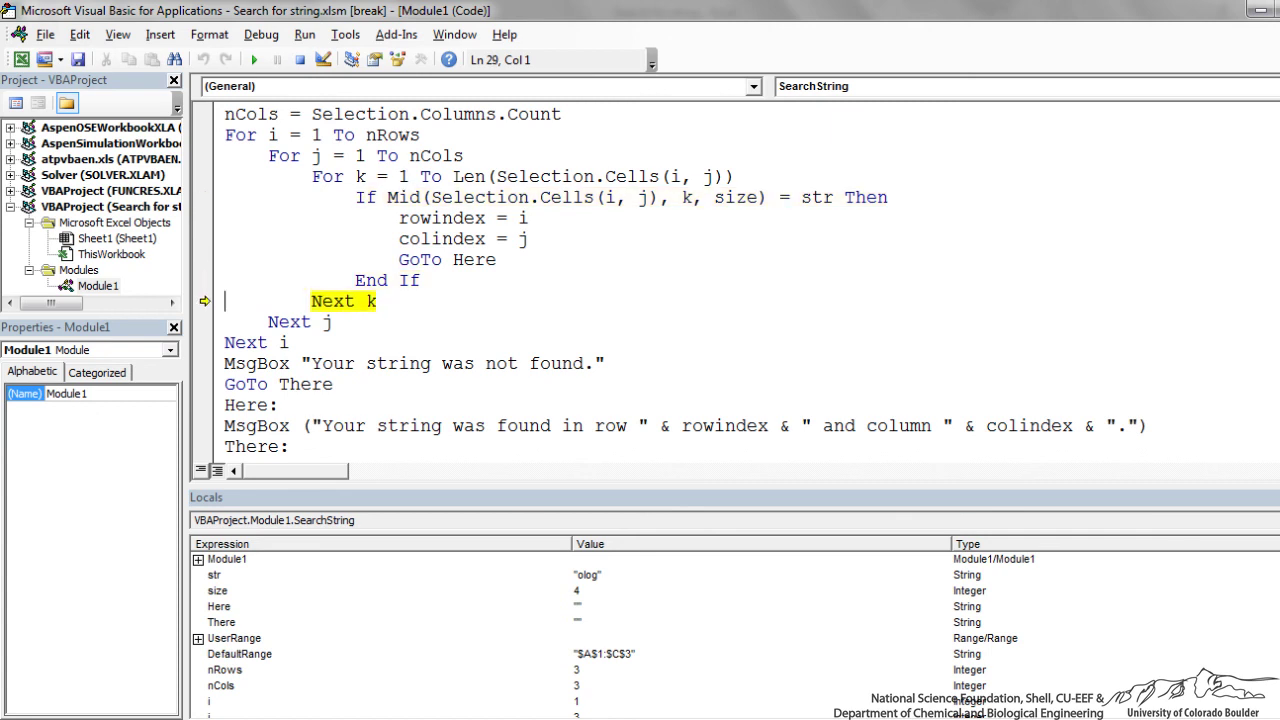
drag(735, 486, 735, 436)
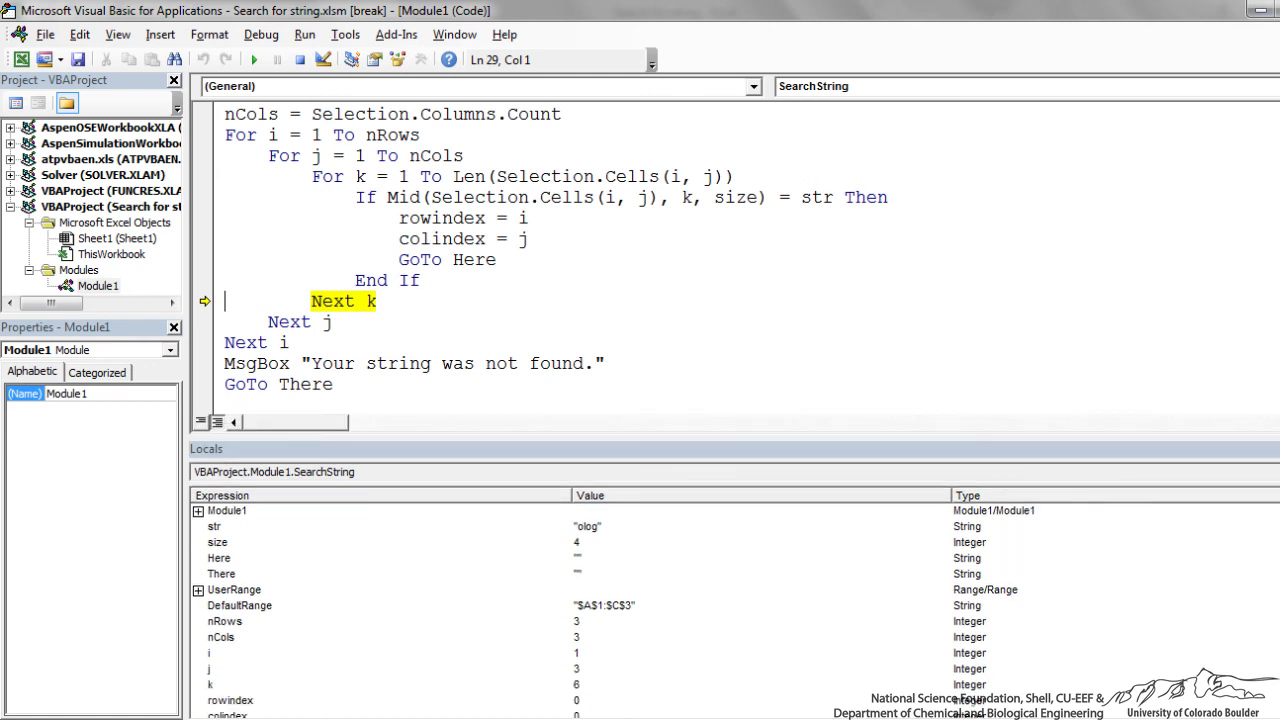
key(F8)
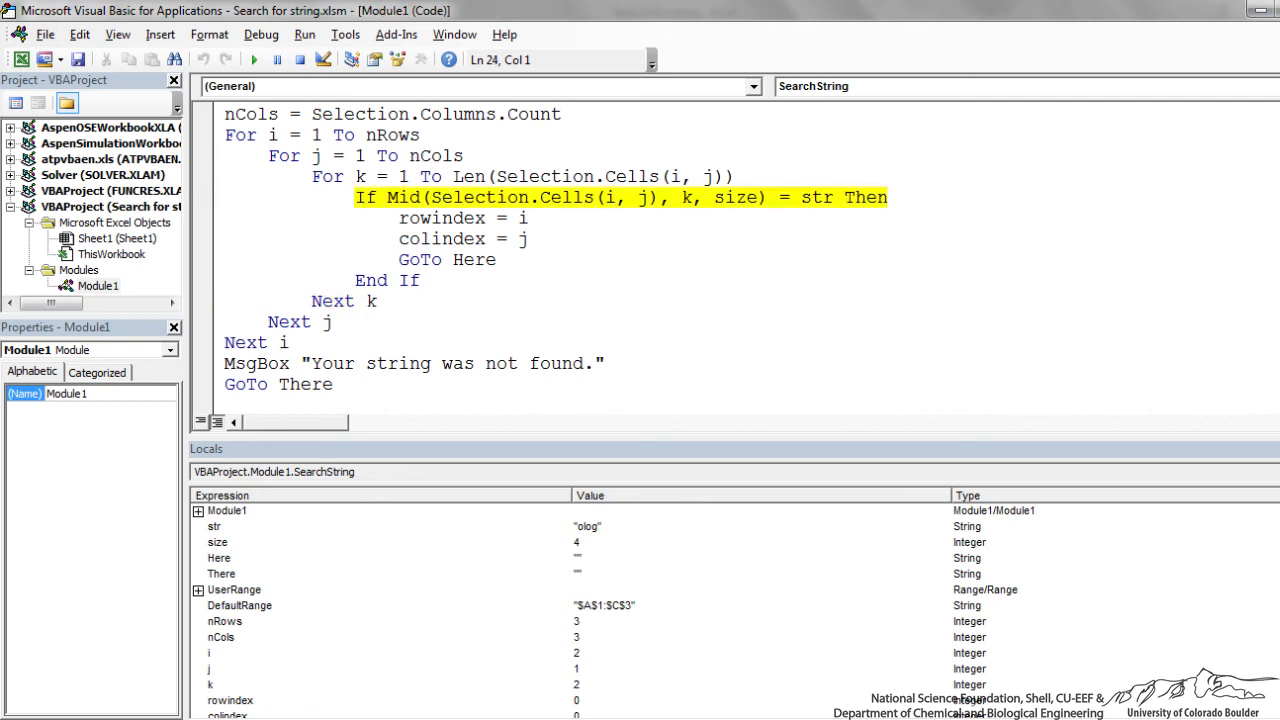
key(F8)
key(F8)
key(F8)
key(F8)
key(F8)
key(F8)
key(F8)
key(F8)
key(F8)
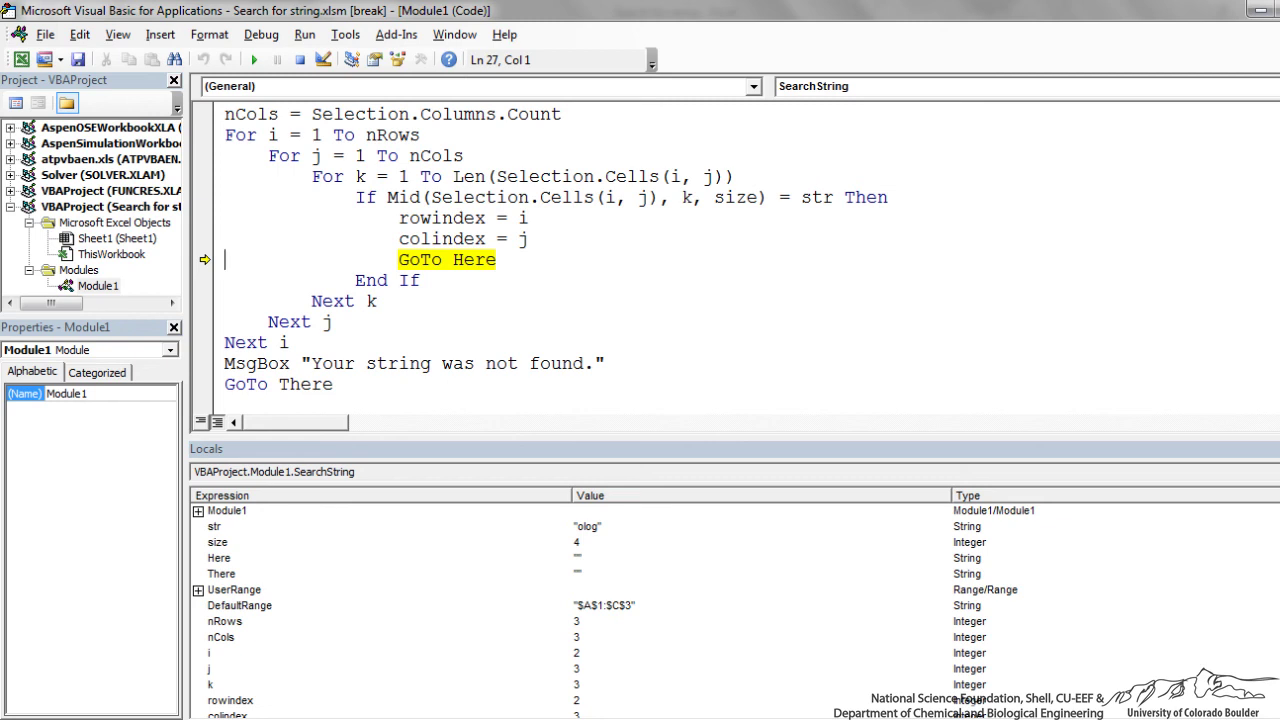
scroll(735, 600, down, 1)
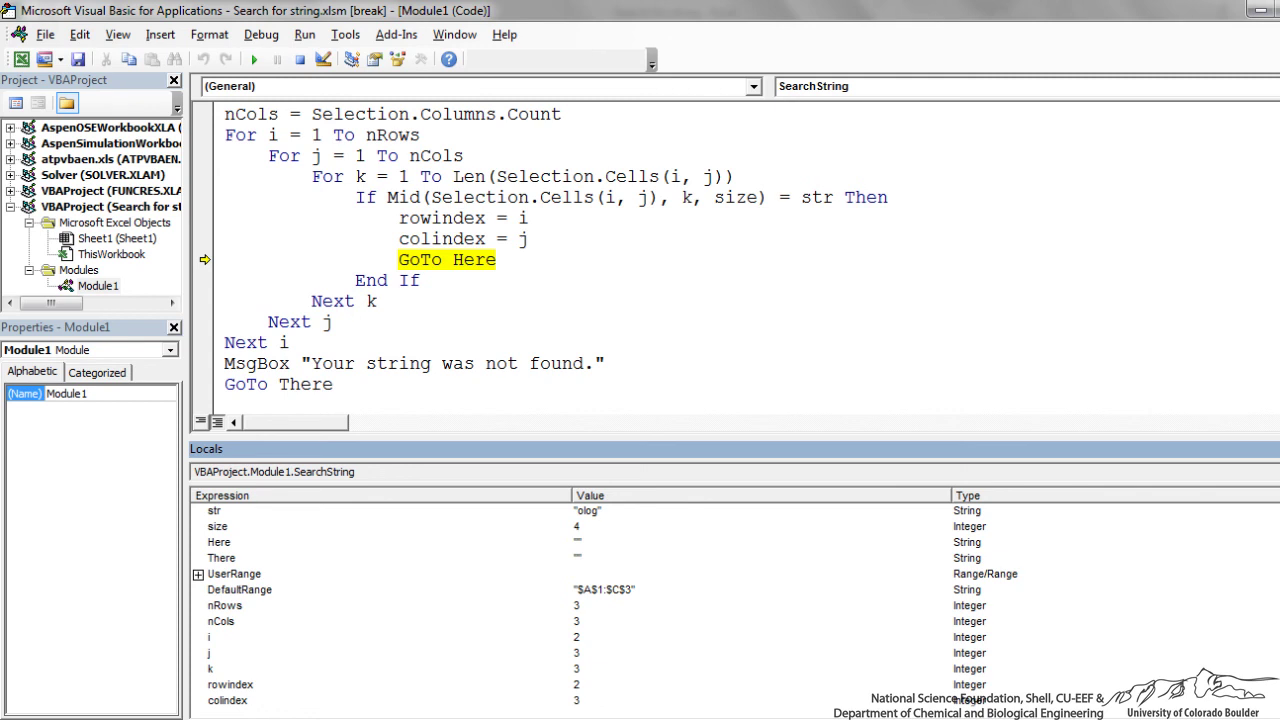
- Step to the row 2, column 3 result message, dismiss it, and return to Excel
key(F8)
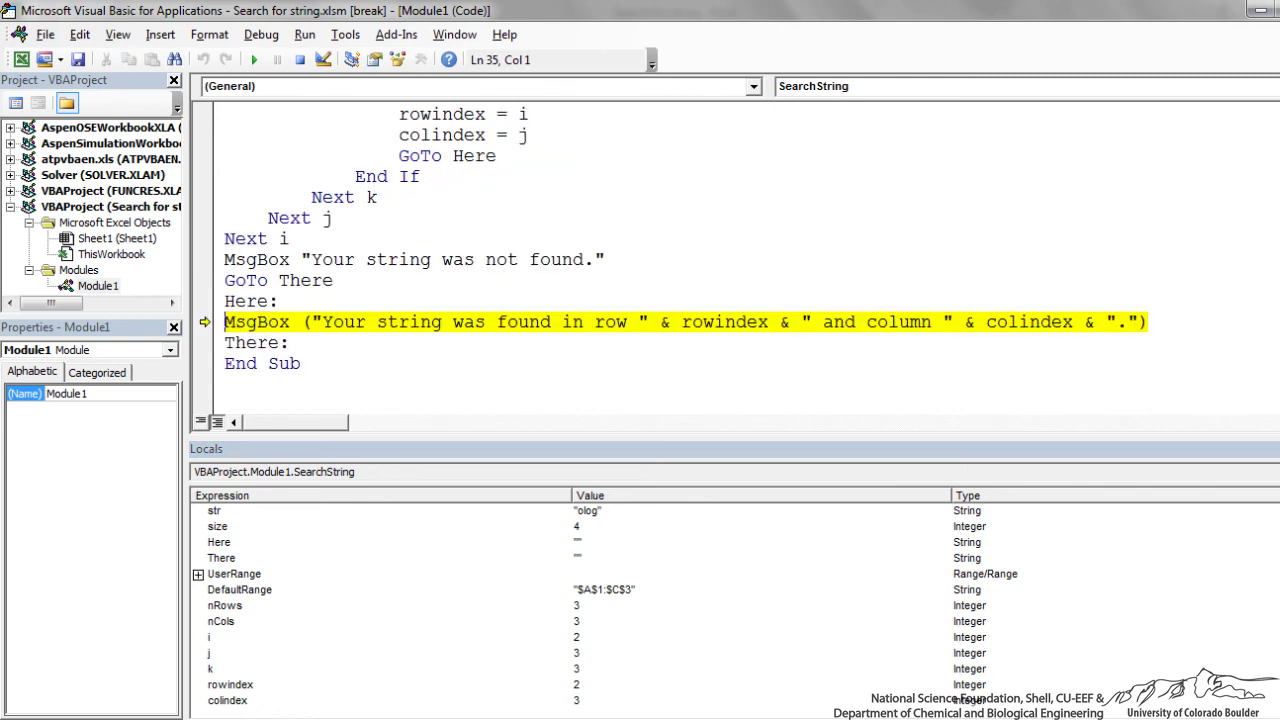
key(F8)
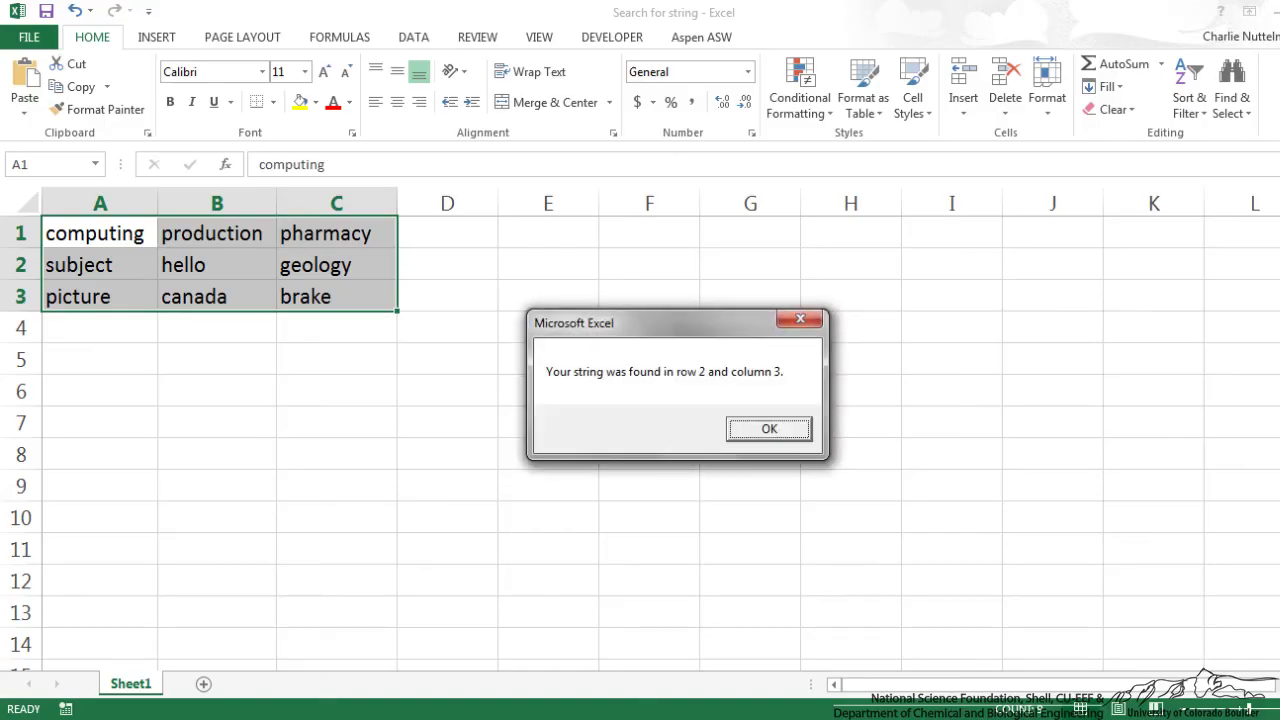
key(Return)
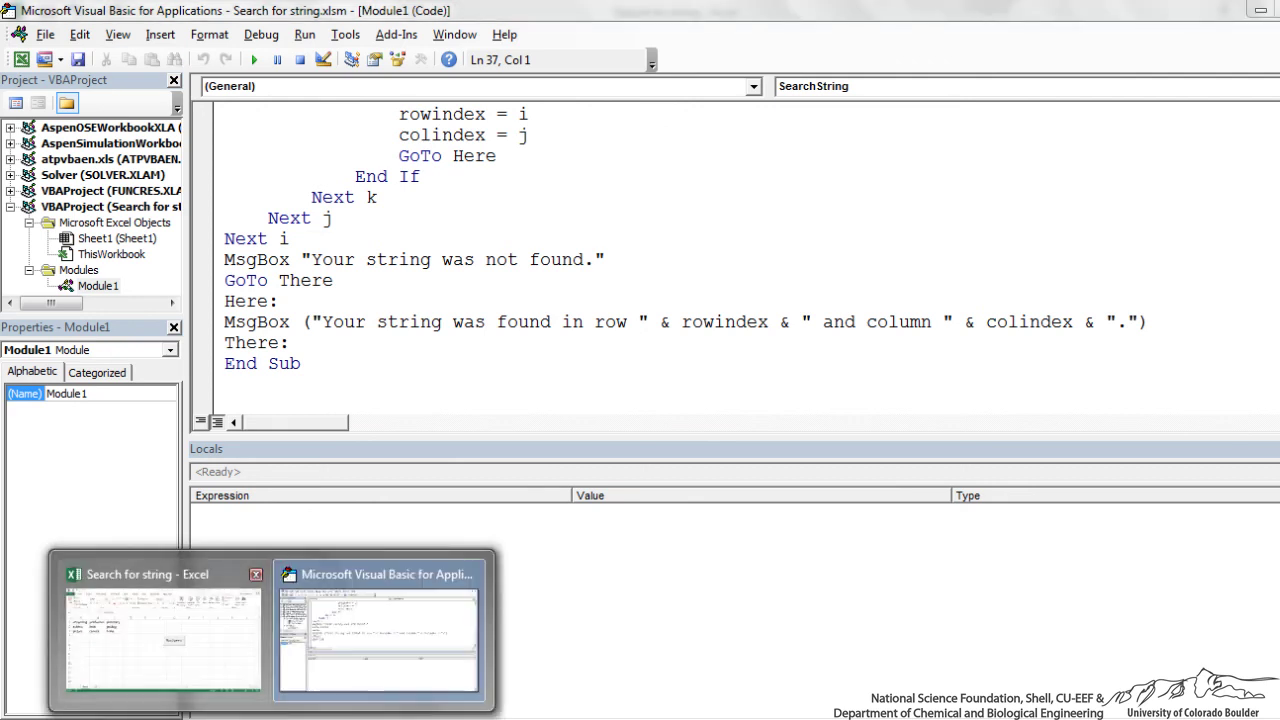
key(alt+Tab)
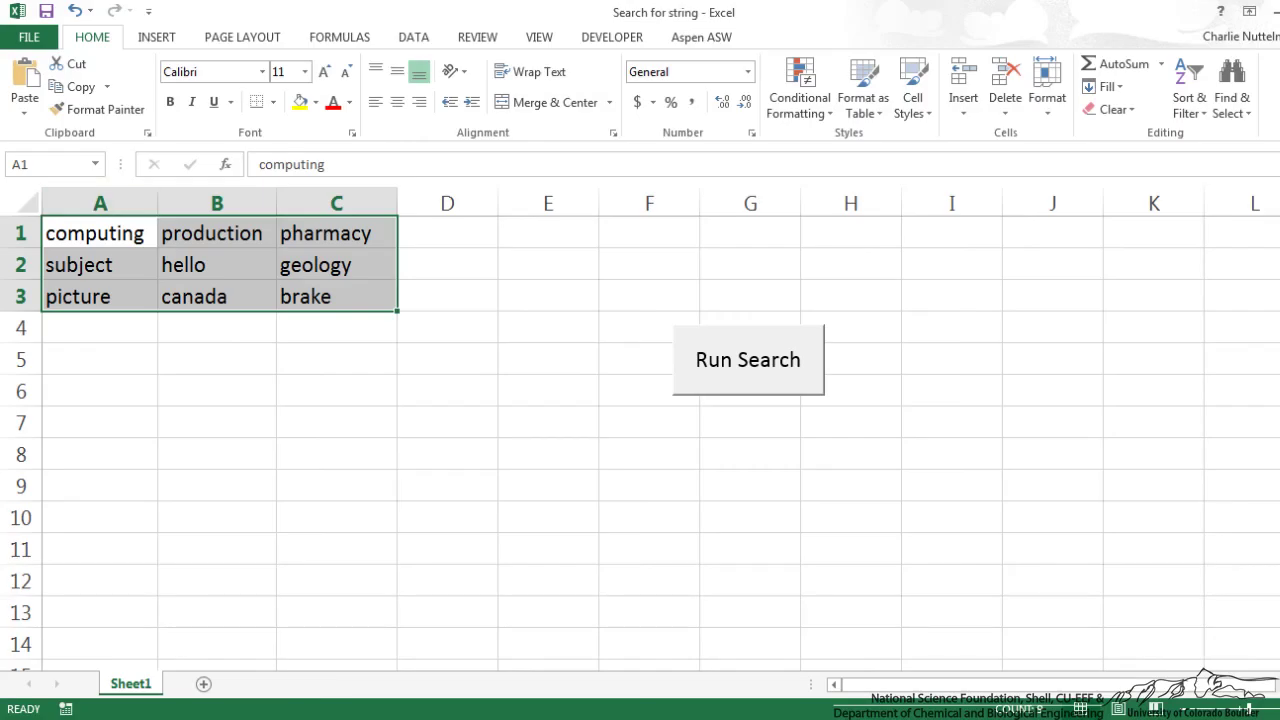